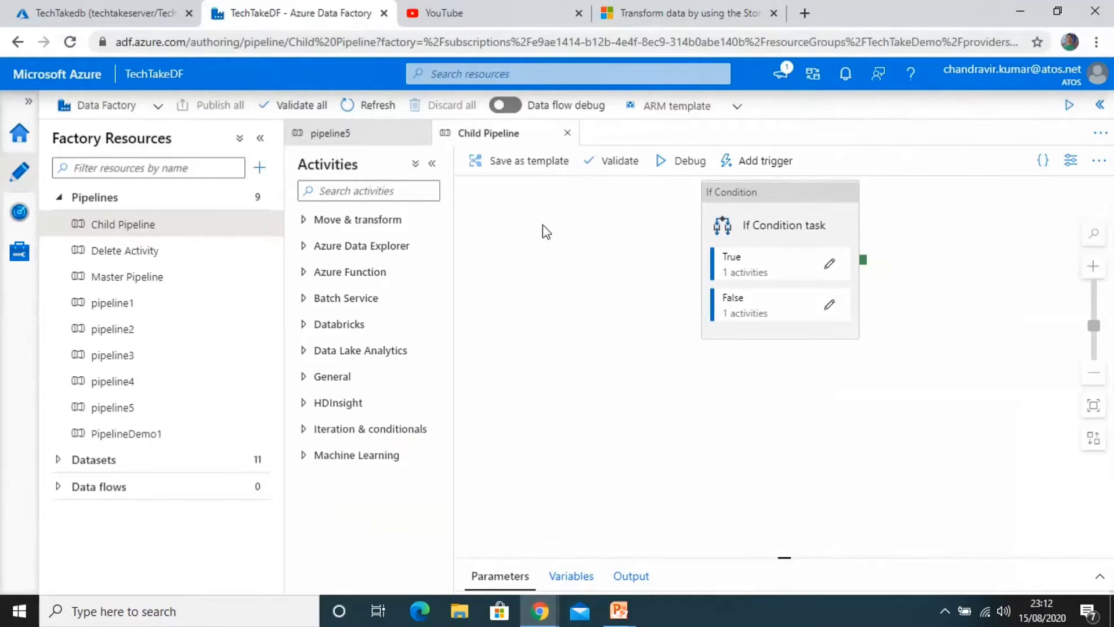
Step: Switch to YouTube, search for "azure data factory techtake", open the Azure Data Factory Tutorial playlist, and browse its videos
{"action": "left_click", "coordinate": [472, 13]}
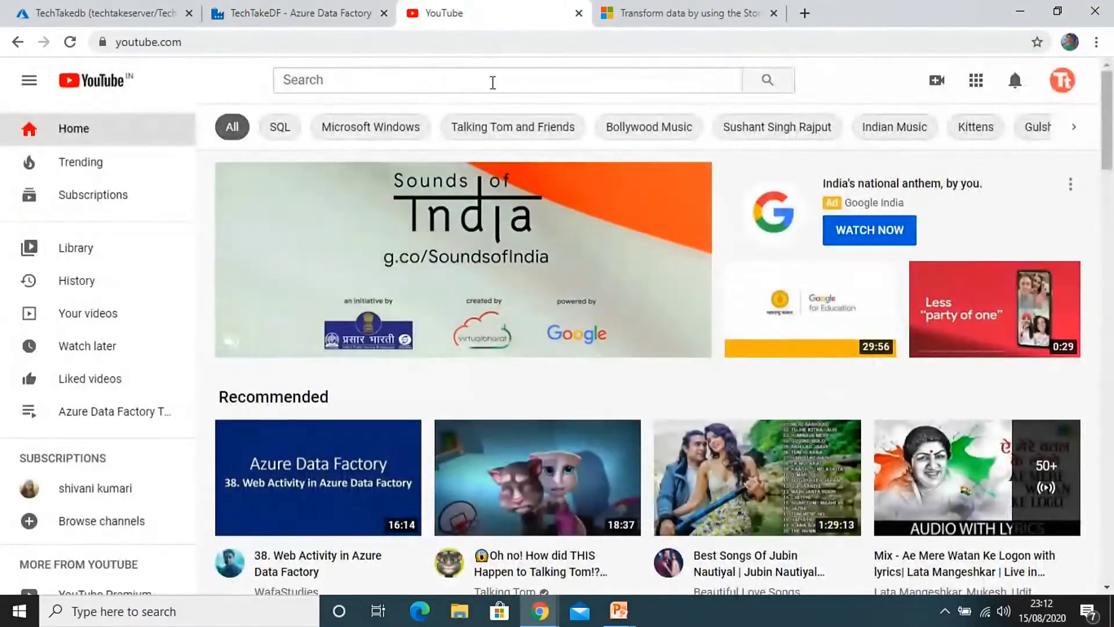
{"action": "left_click", "coordinate": [491, 80]}
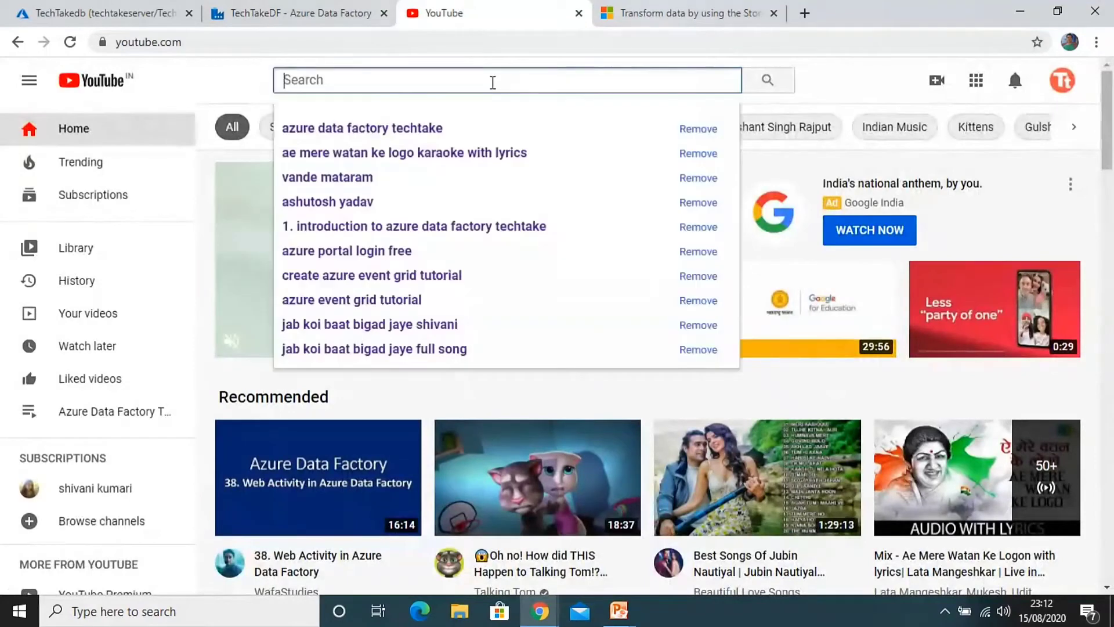
{"action": "left_click", "coordinate": [418, 128]}
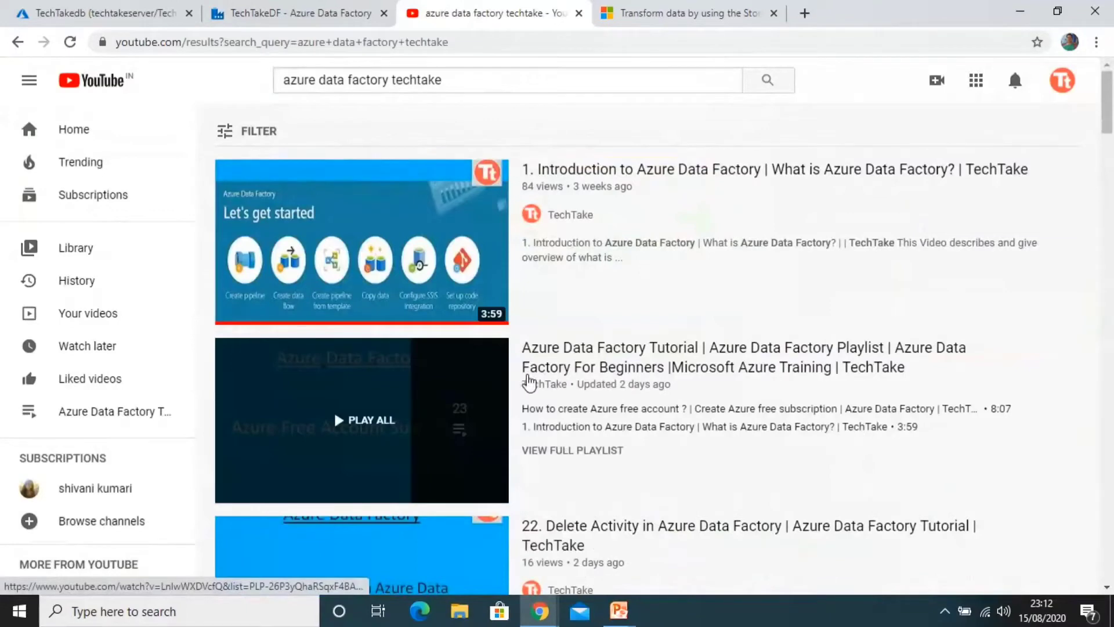
{"action": "left_click", "coordinate": [557, 376]}
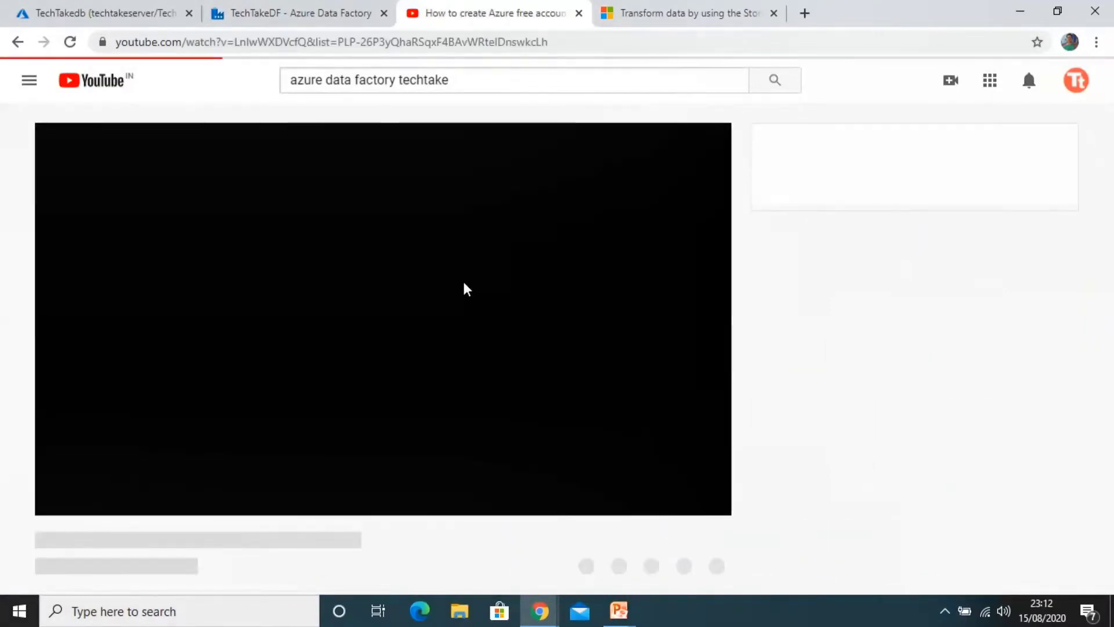
{"action": "left_click", "coordinate": [351, 298]}
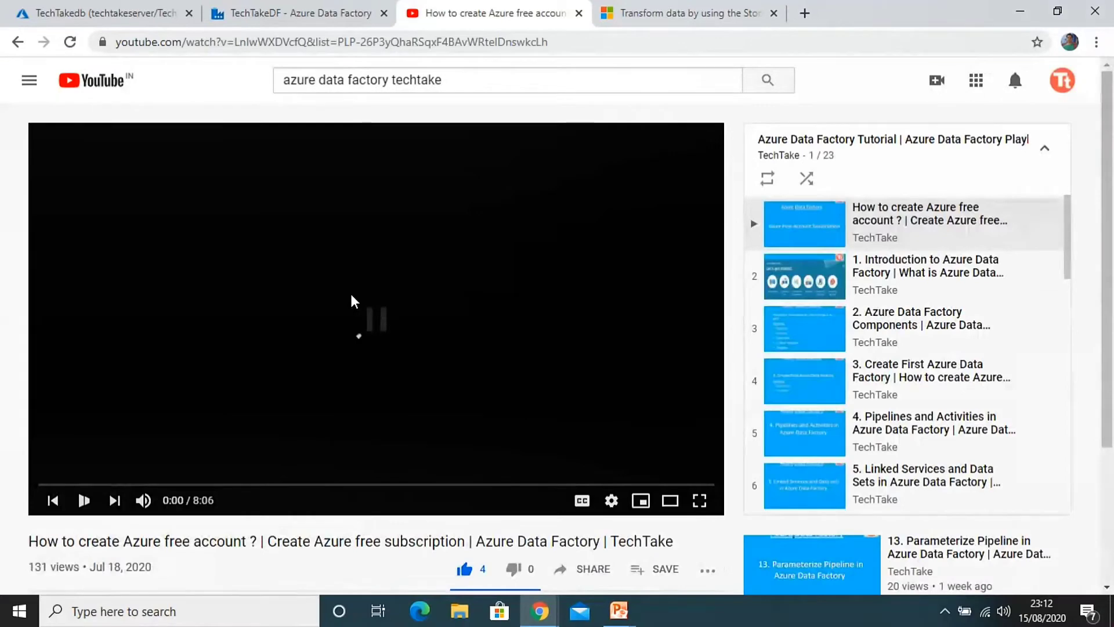
{"action": "scroll", "coordinate": [1076, 353], "scroll_direction": "down", "scroll_amount": 3}
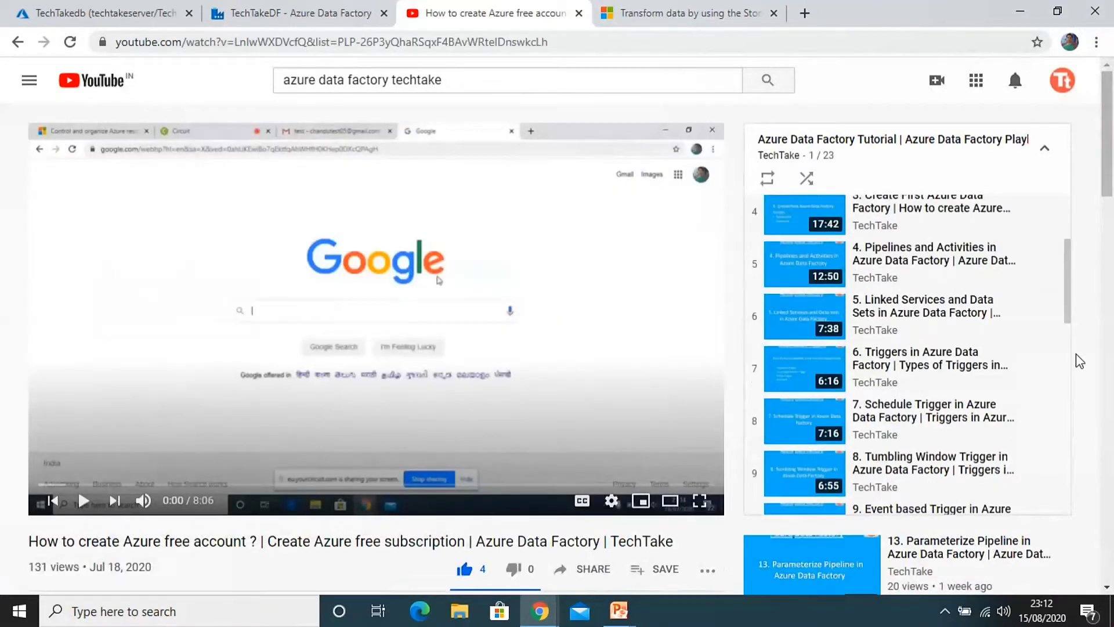
{"action": "scroll", "coordinate": [1076, 353], "scroll_direction": "down", "scroll_amount": 6}
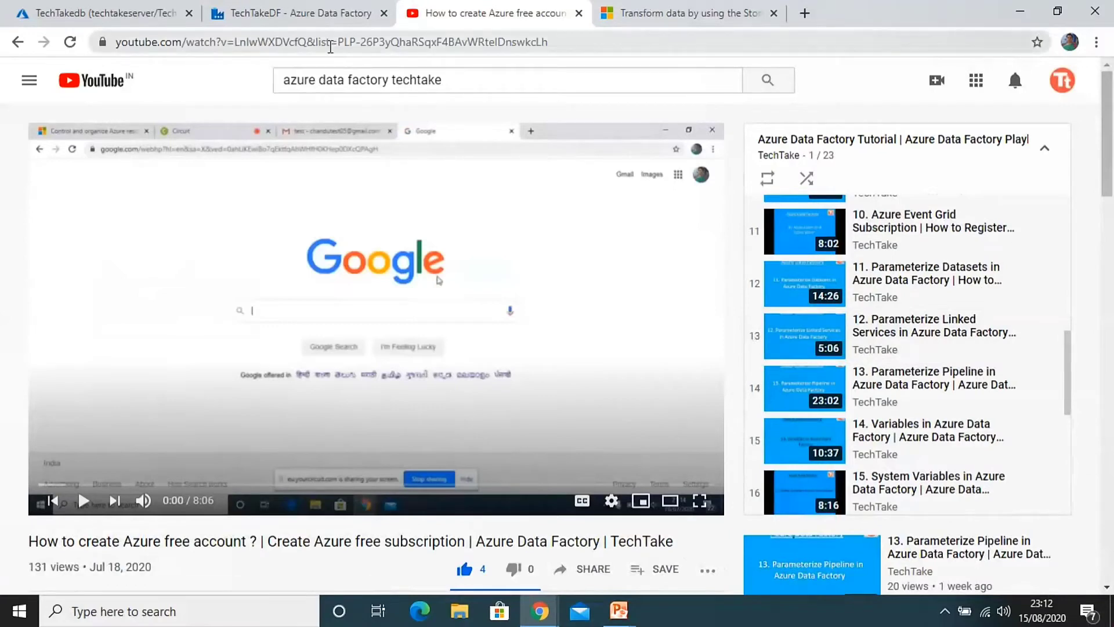
Step: In the TechTakedb query editor, start a new Select line below the procedure and paste the Delete statement up to "Technlogy ="
{"action": "left_click", "coordinate": [265, 13]}
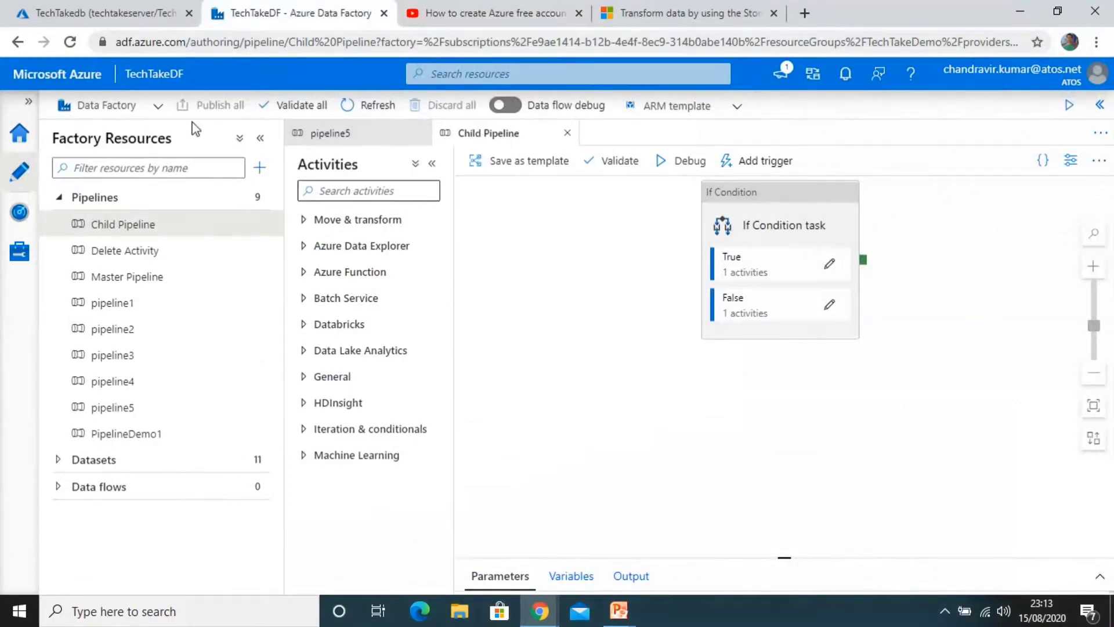
{"action": "left_click", "coordinate": [110, 13]}
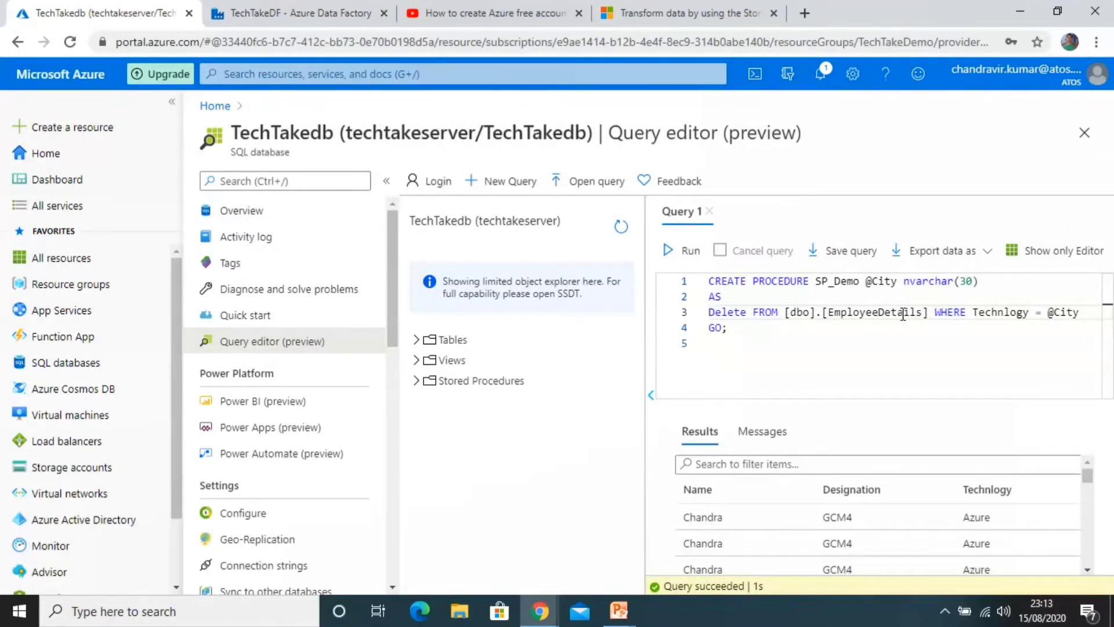
{"action": "left_click", "coordinate": [1027, 326], "text": "shift"}
{"action": "key", "text": "ctrl+c"}
{"action": "left_click_drag", "start_coordinate": [1027, 327], "coordinate": [1045, 312]}
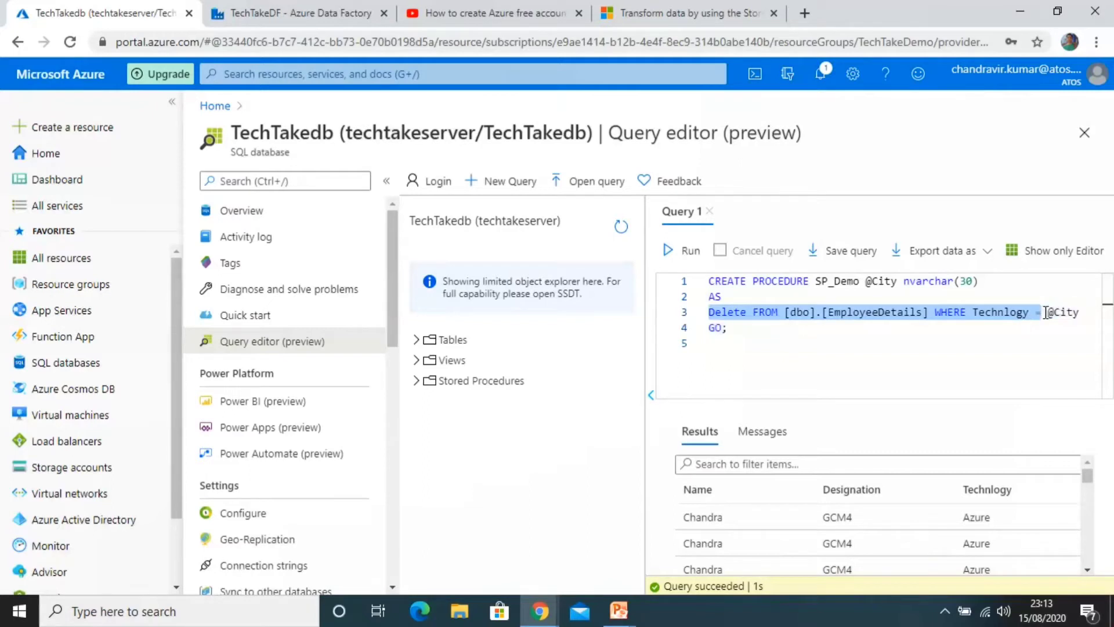
{"action": "left_click", "coordinate": [938, 346]}
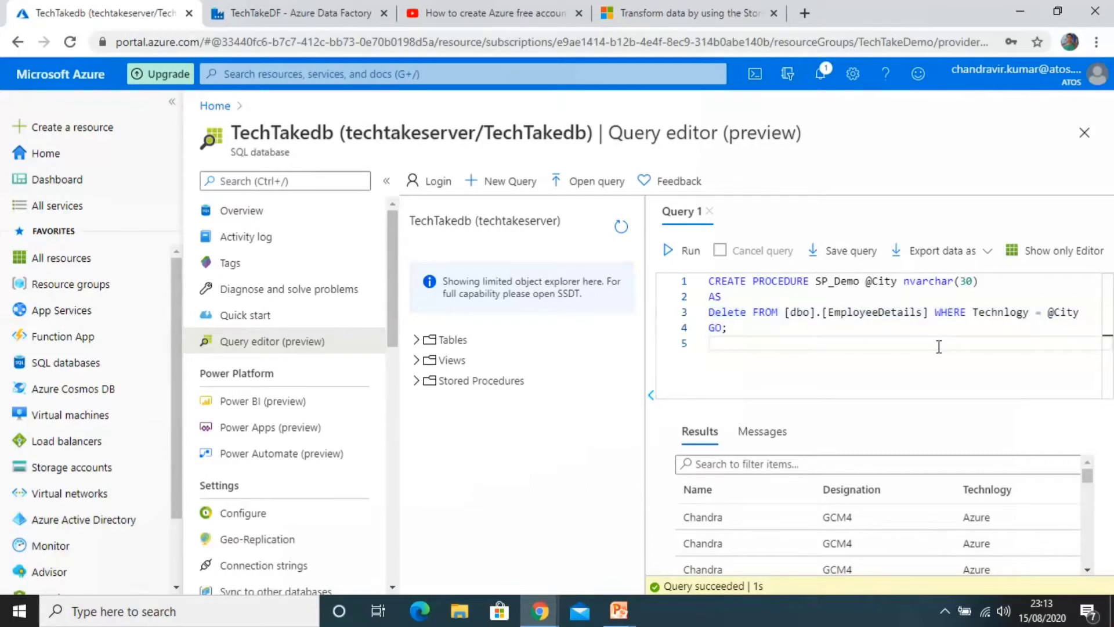
{"action": "key", "text": "Return"}
{"action": "type", "text": "Select"}
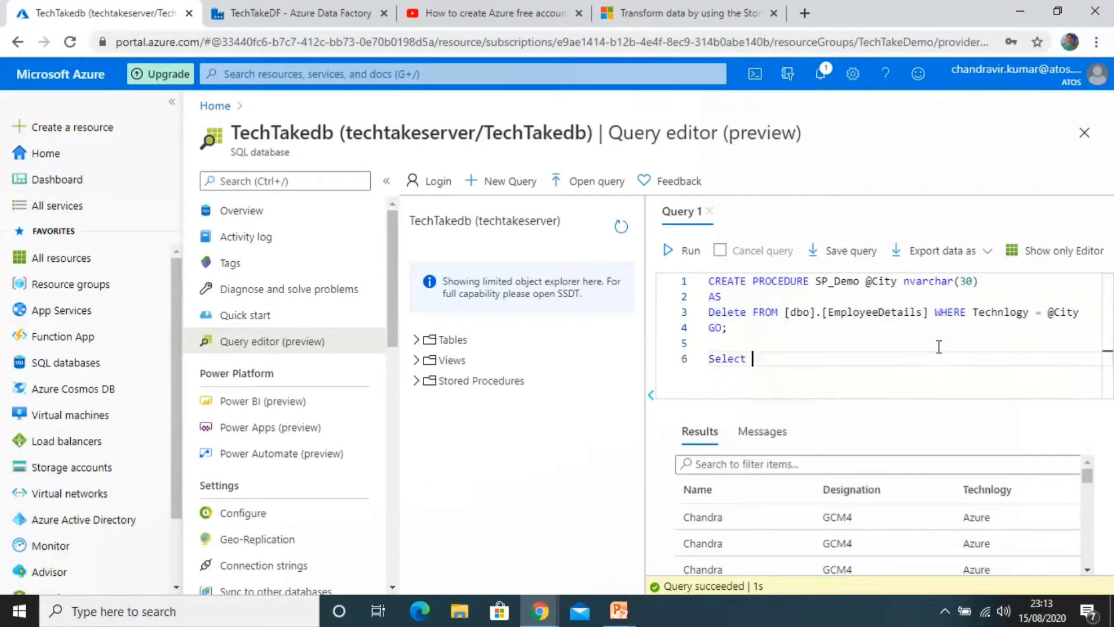
{"action": "key", "text": "ctrl+v"}
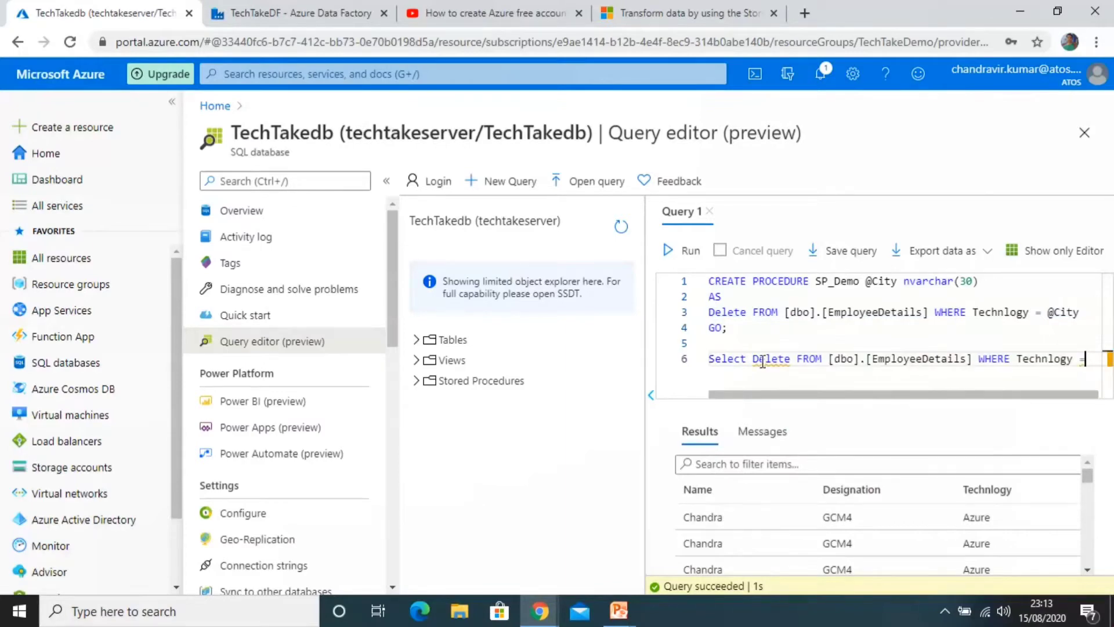
Step: Turn the pasted text into Select * FROM [dbo].[EmployeeDetails] WHERE Technlogy ='Azure'
{"action": "double_click", "coordinate": [762, 362]}
{"action": "type", "text": "*"}
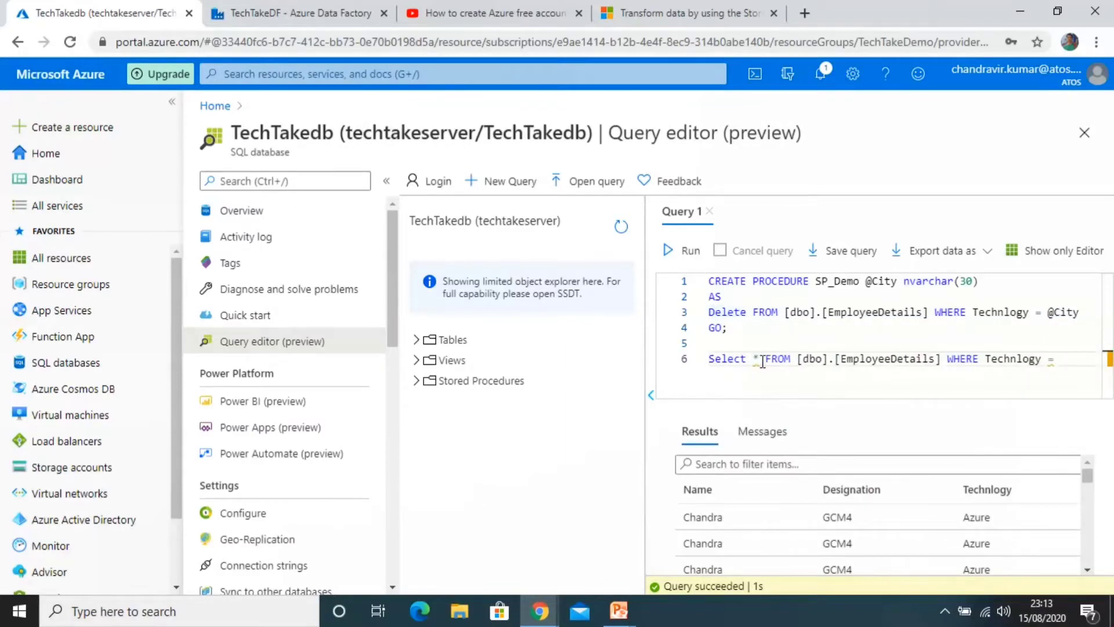
{"action": "left_click", "coordinate": [1065, 356]}
{"action": "type", "text": "'Azure'"}
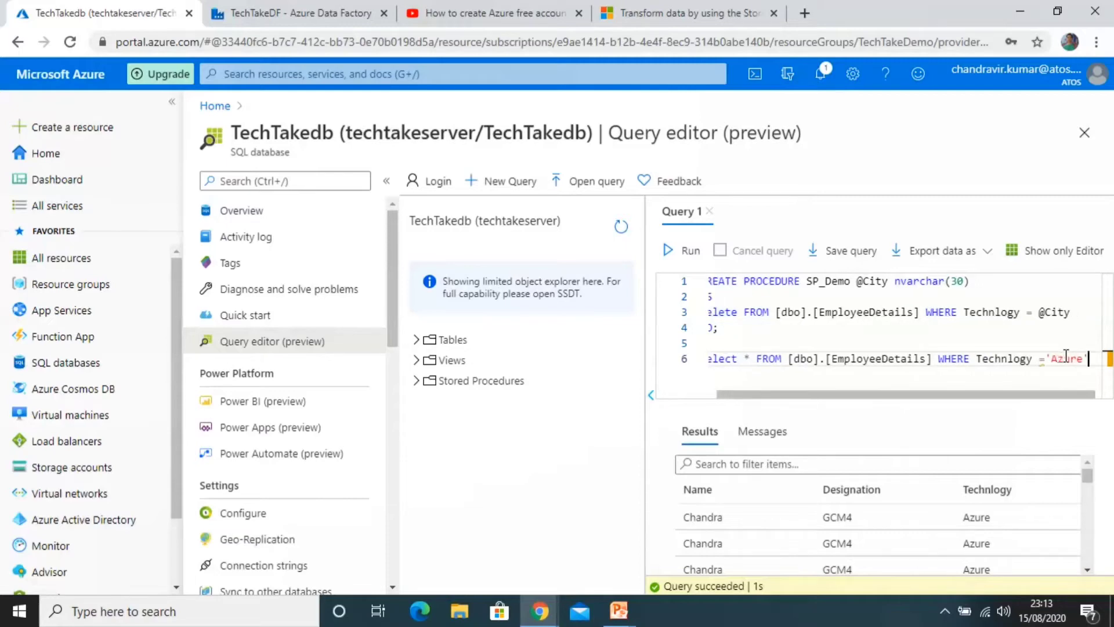
Step: Widen the query area and run only the Select query on EmployeeDetails
{"action": "key", "text": "shift+Home"}
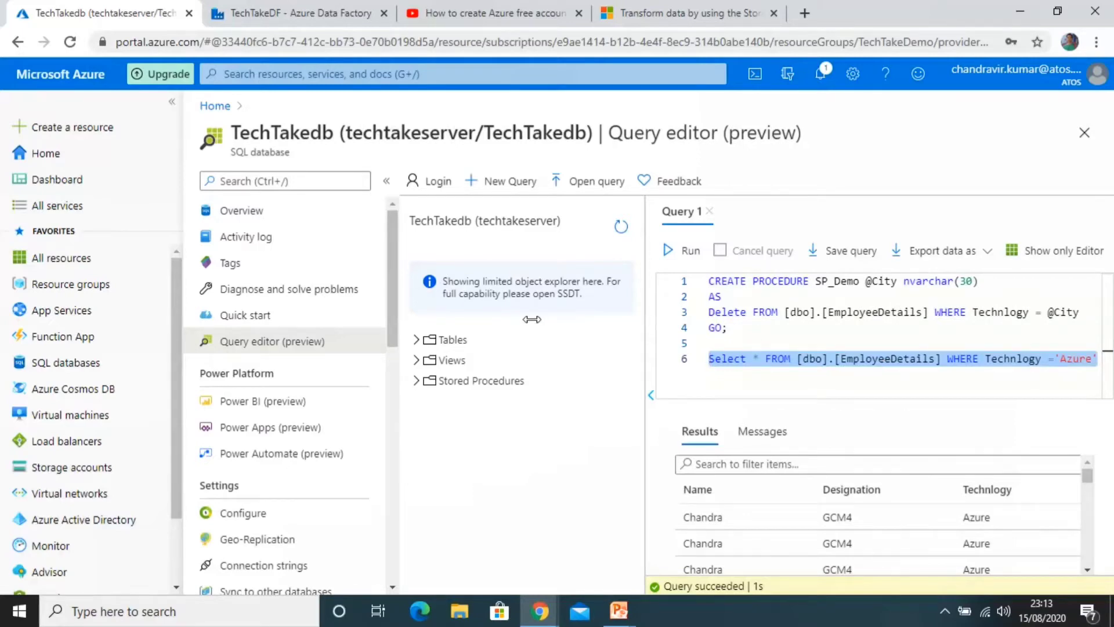
{"action": "left_click_drag", "start_coordinate": [645, 319], "coordinate": [531, 319]}
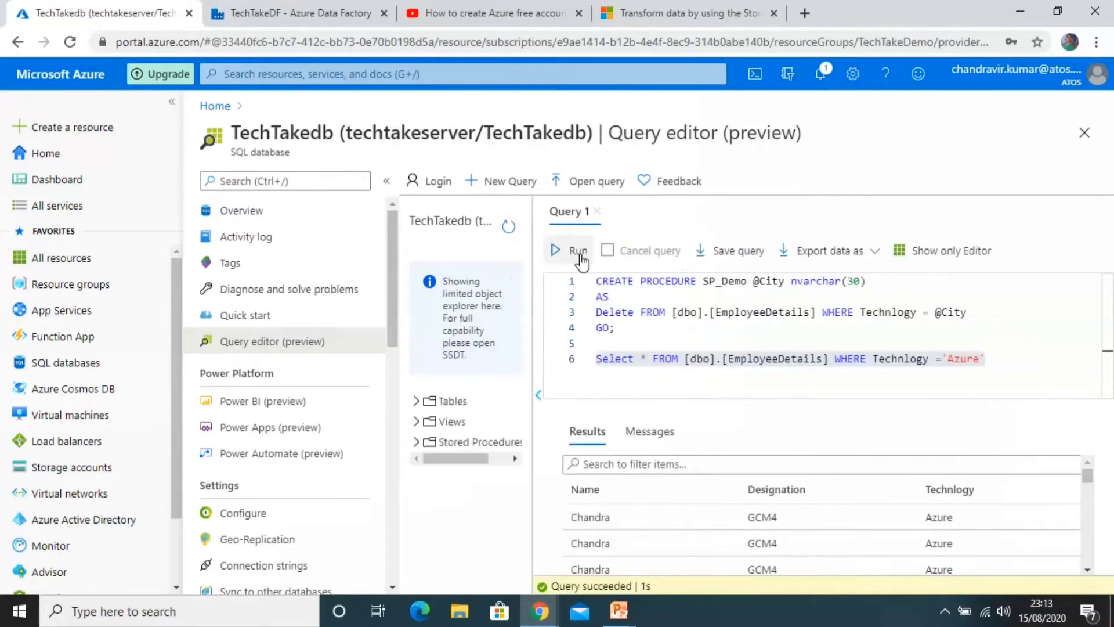
{"action": "left_click", "coordinate": [573, 252]}
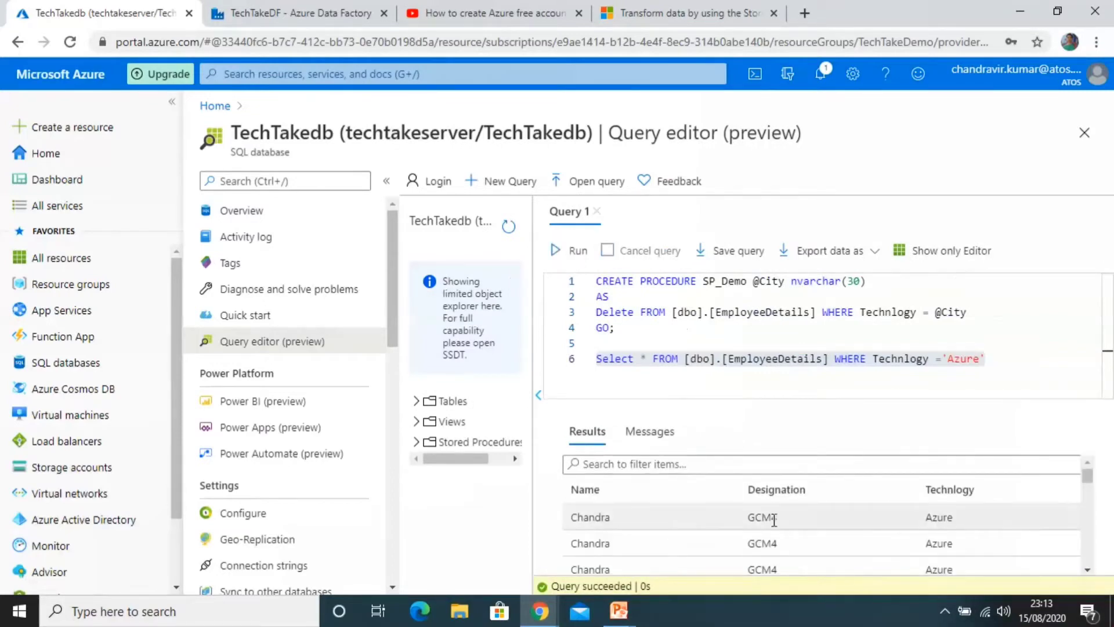
Step: Run only the CREATE PROCEDURE SP_Demo statement, then highlight the procedure name
{"action": "left_click_drag", "start_coordinate": [620, 331], "coordinate": [596, 286]}
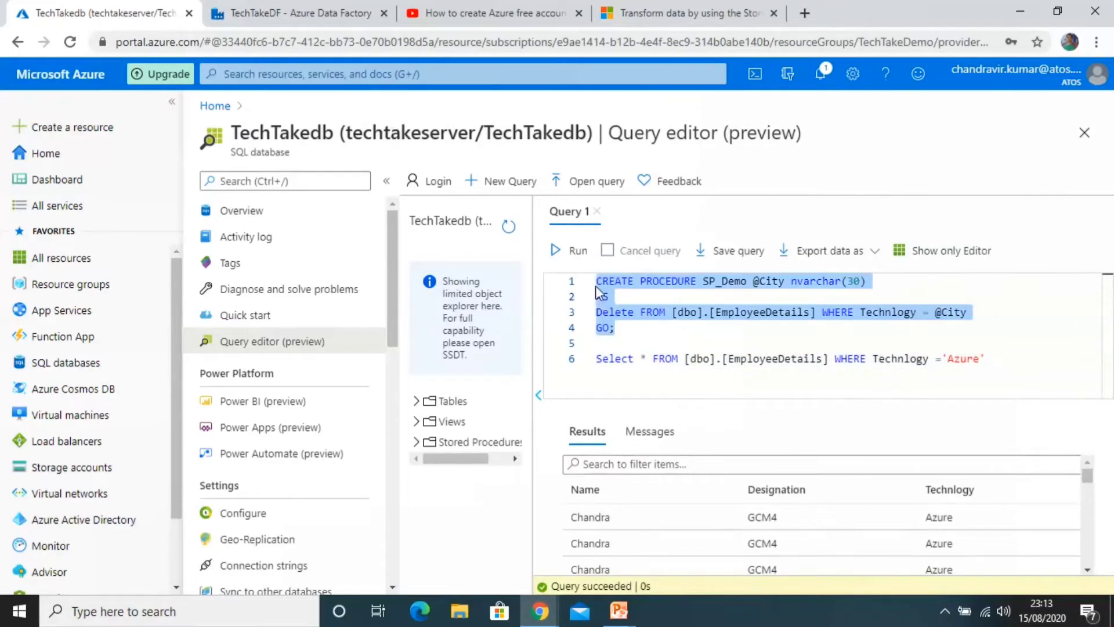
{"action": "left_click", "coordinate": [569, 251]}
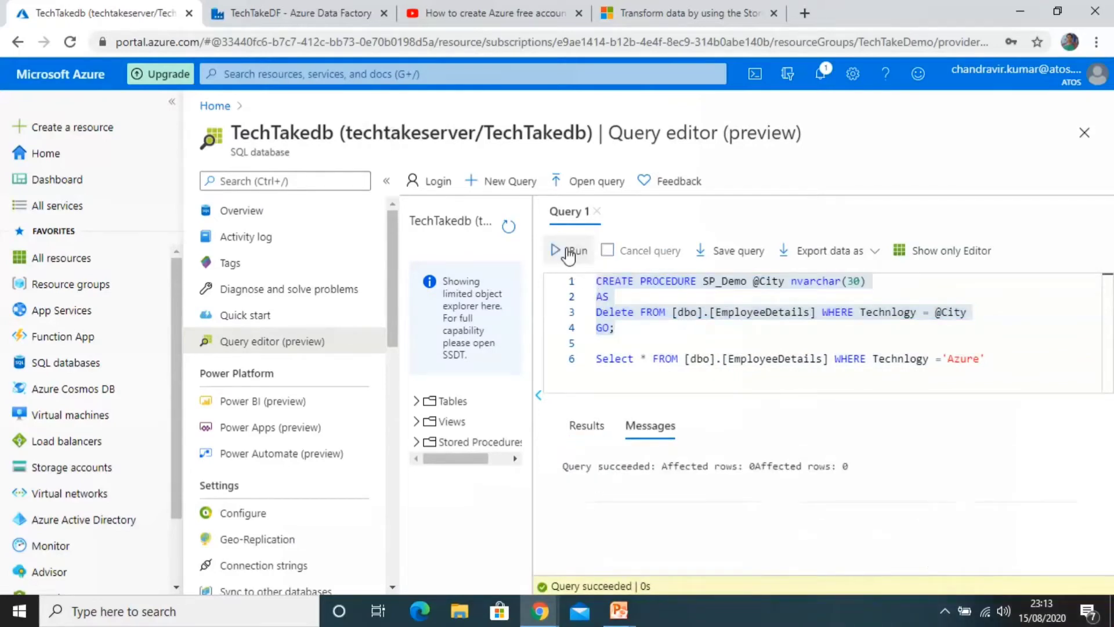
{"action": "left_click", "coordinate": [785, 328]}
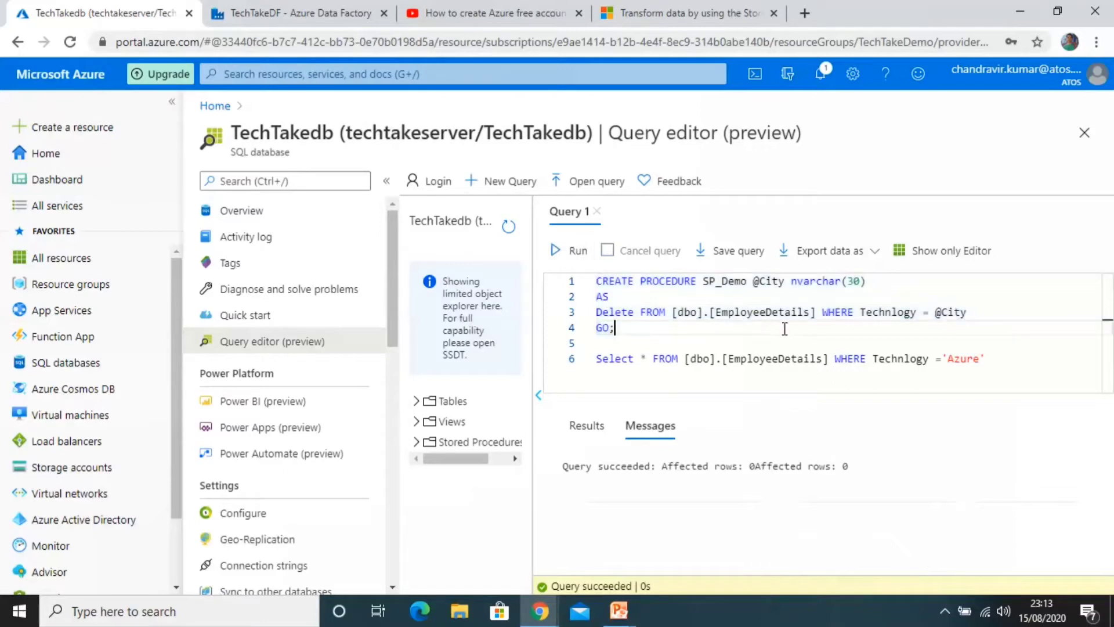
{"action": "left_click", "coordinate": [815, 312]}
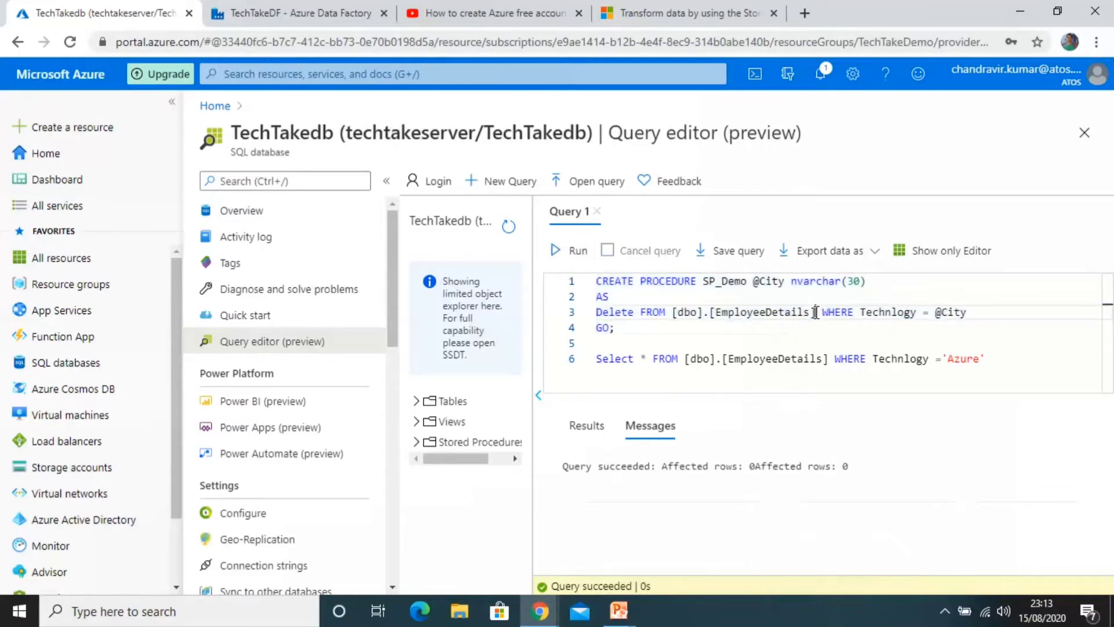
{"action": "left_click_drag", "start_coordinate": [702, 281], "coordinate": [753, 281]}
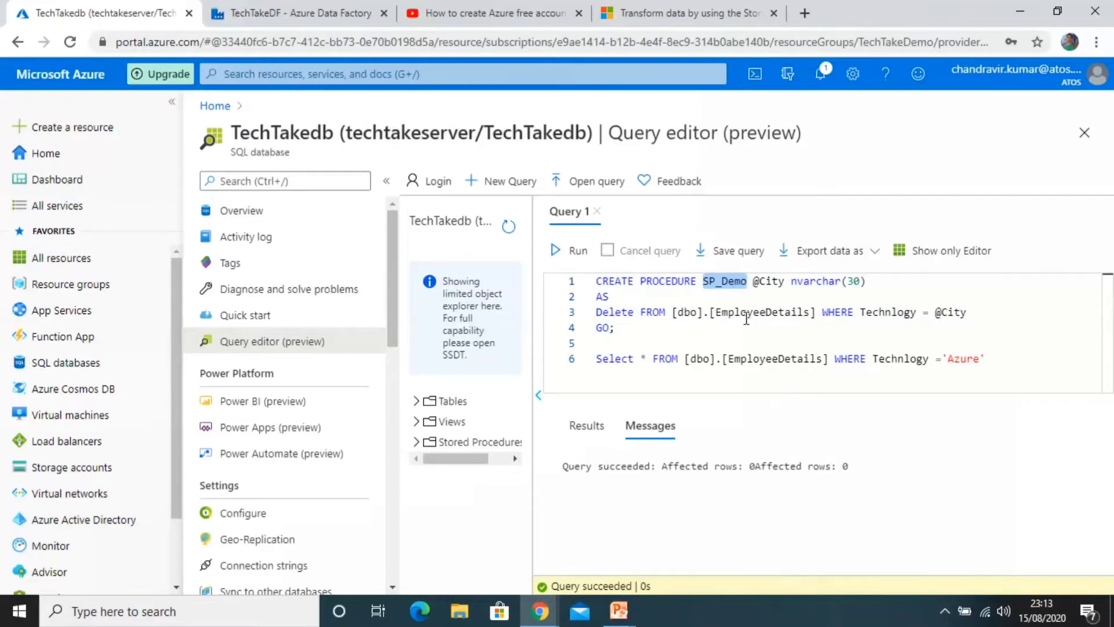
Step: Switch to Azure Data Factory, create a new pipeline, and hide its properties
{"action": "left_click", "coordinate": [313, 12]}
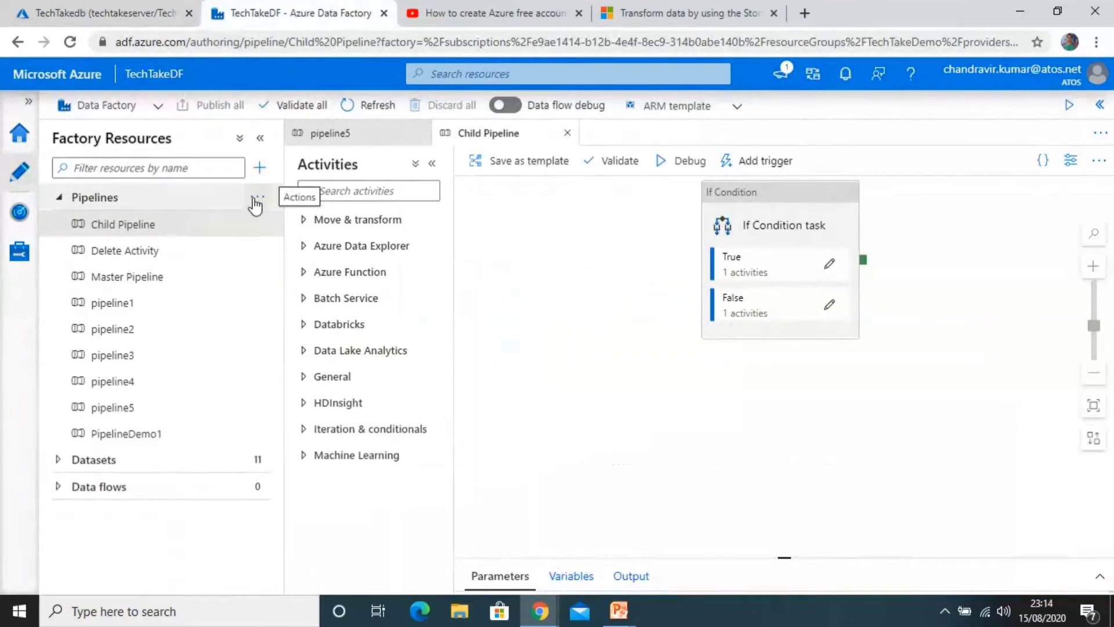
{"action": "left_click", "coordinate": [256, 200]}
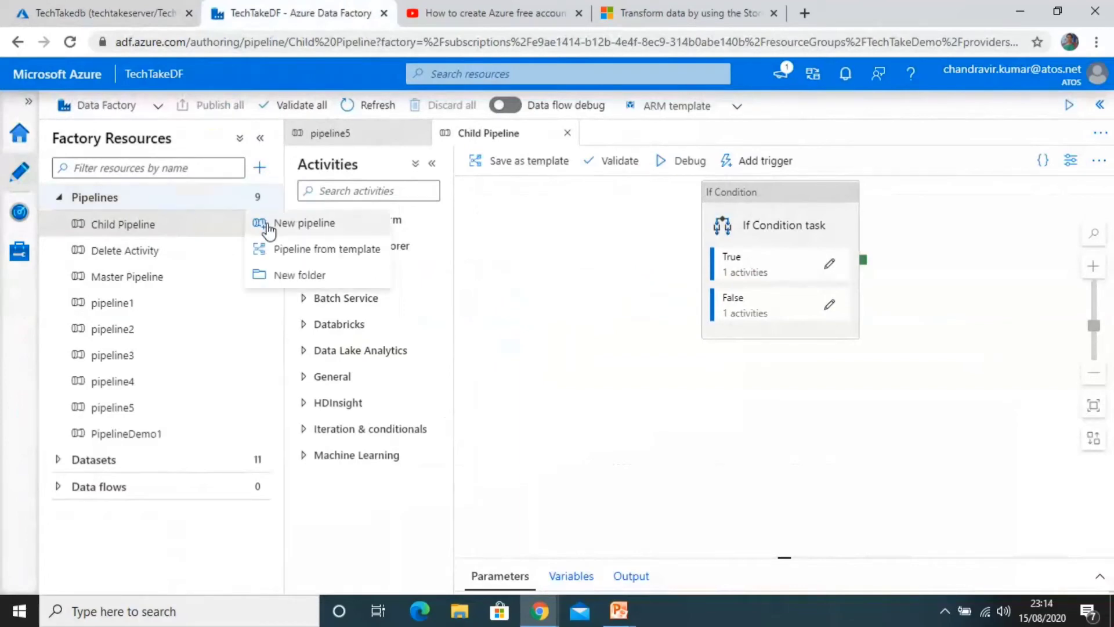
{"action": "left_click", "coordinate": [268, 227]}
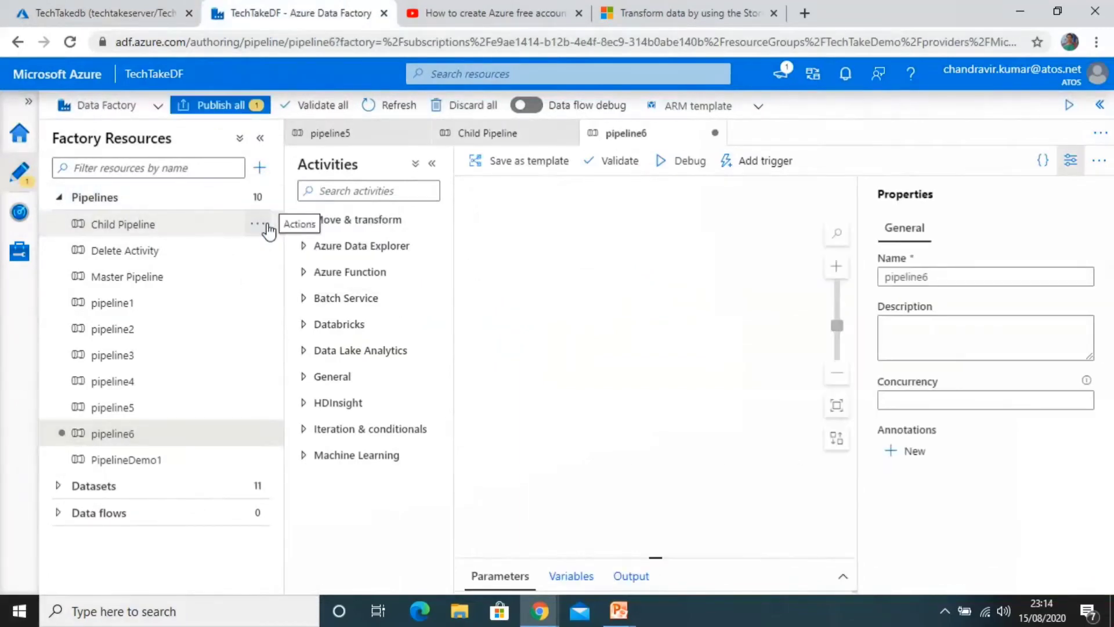
{"action": "left_click", "coordinate": [1071, 160]}
Step: Search the activities for "stor" and add a Stored procedure activity to the new pipeline's canvas
{"action": "left_click", "coordinate": [403, 192]}
{"action": "type", "text": "stor"}
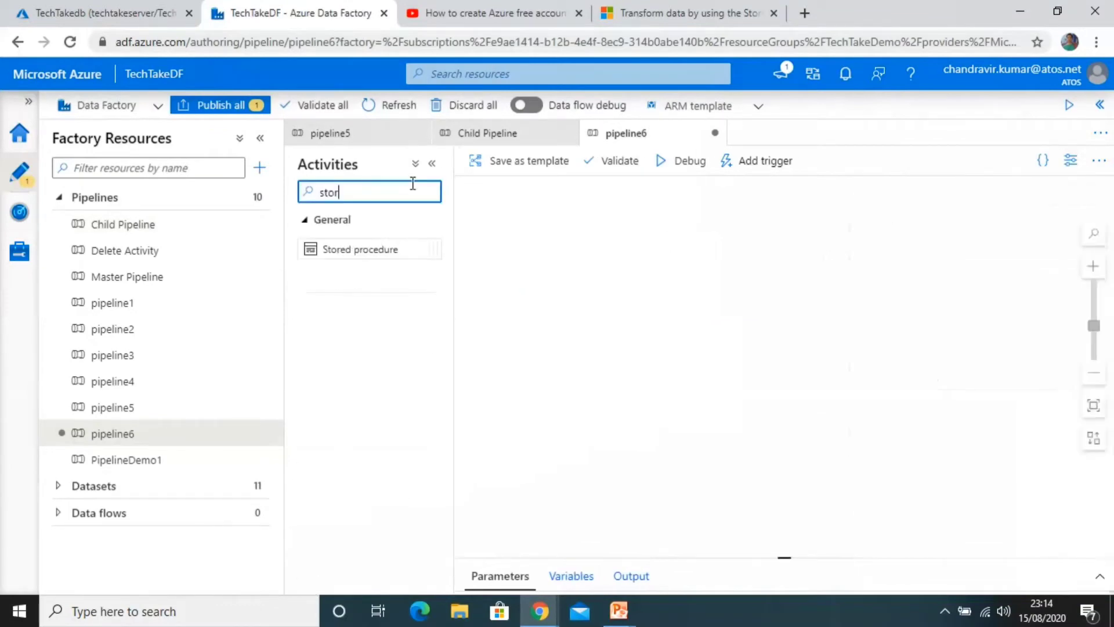
{"action": "left_click_drag", "start_coordinate": [371, 248], "coordinate": [654, 270]}
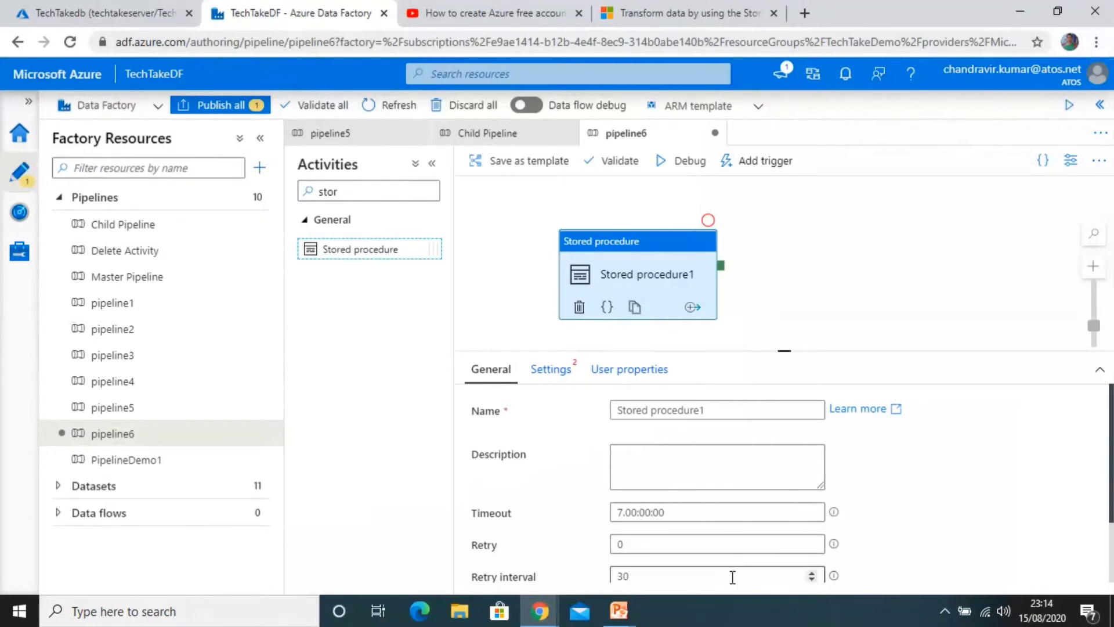
Step: Review the activity's general options and set its linked service to Demo1OutputlinkedTable
{"action": "left_click_drag", "start_coordinate": [1112, 506], "coordinate": [1112, 559]}
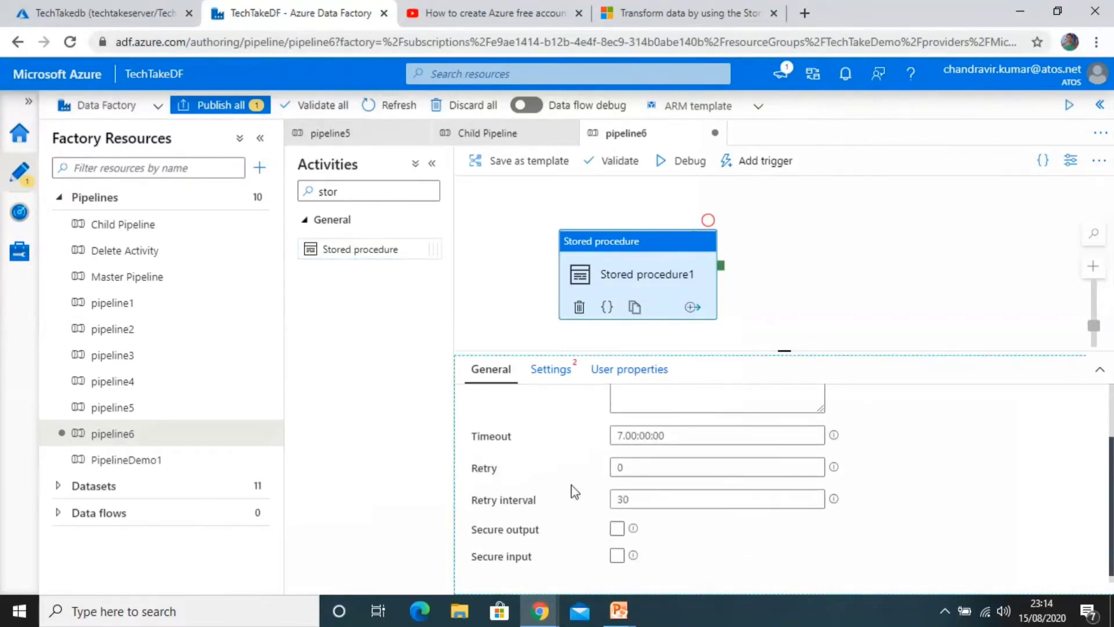
{"action": "left_click", "coordinate": [555, 376]}
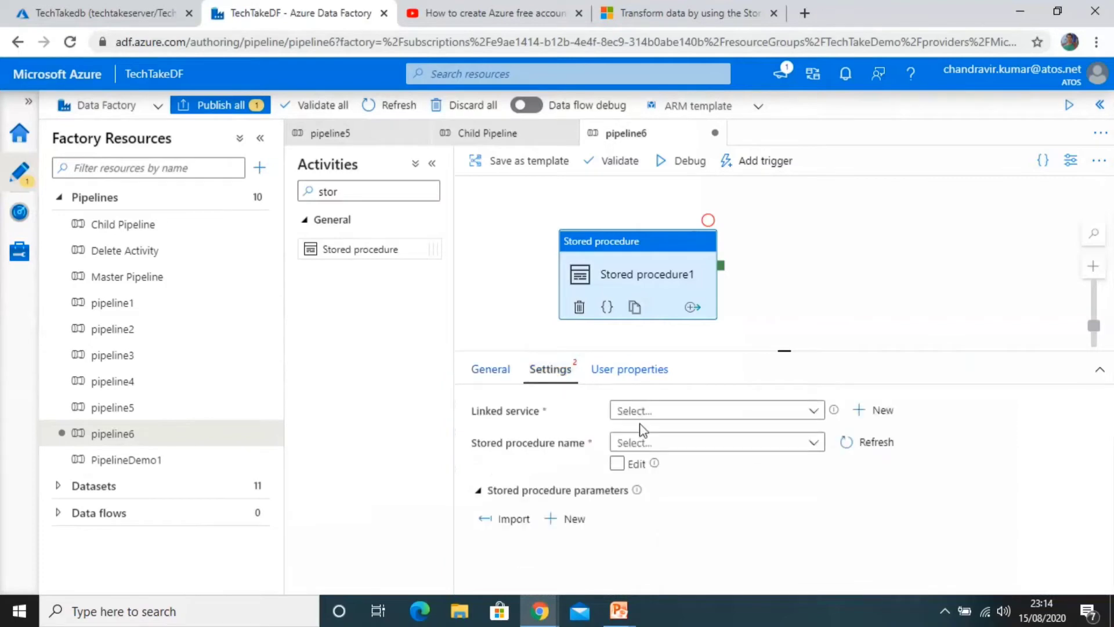
{"action": "left_click", "coordinate": [814, 413]}
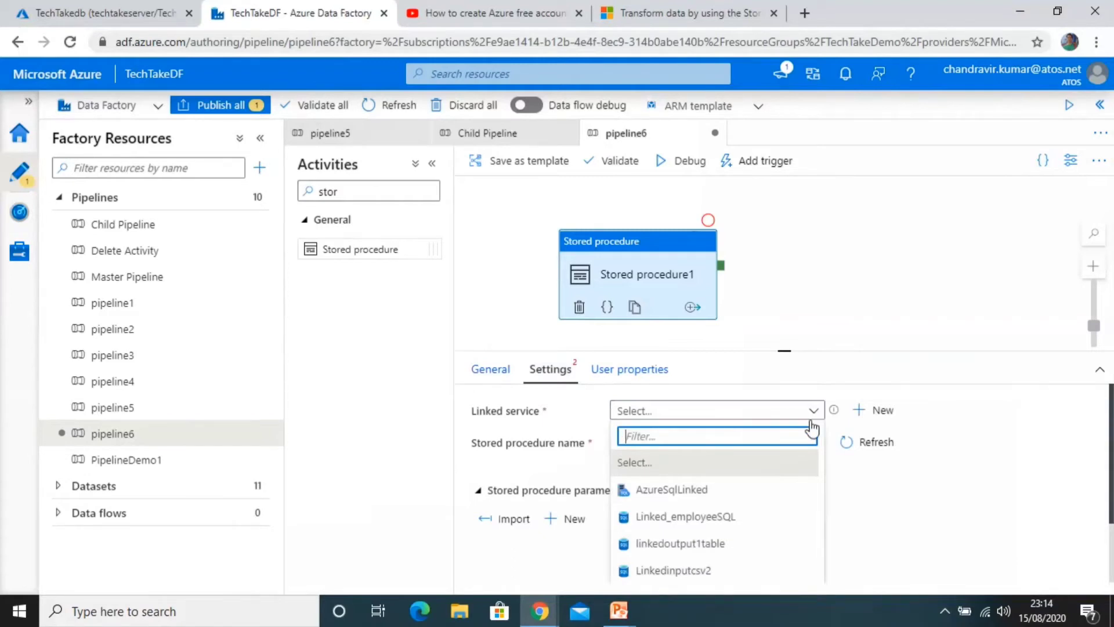
{"action": "type", "text": "demo"}
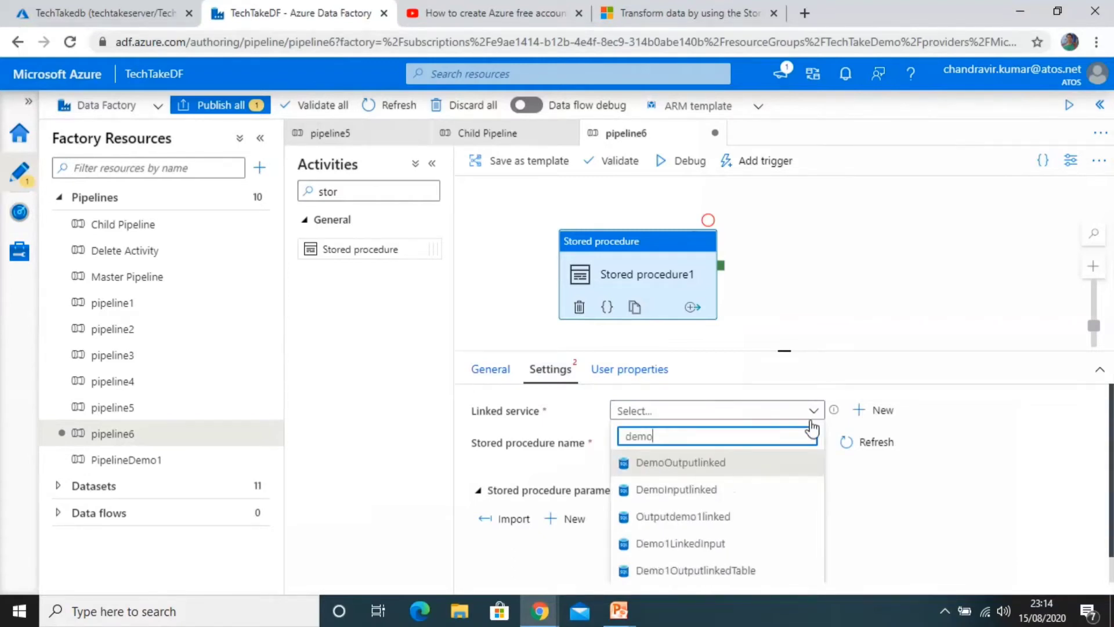
{"action": "type", "text": "1"}
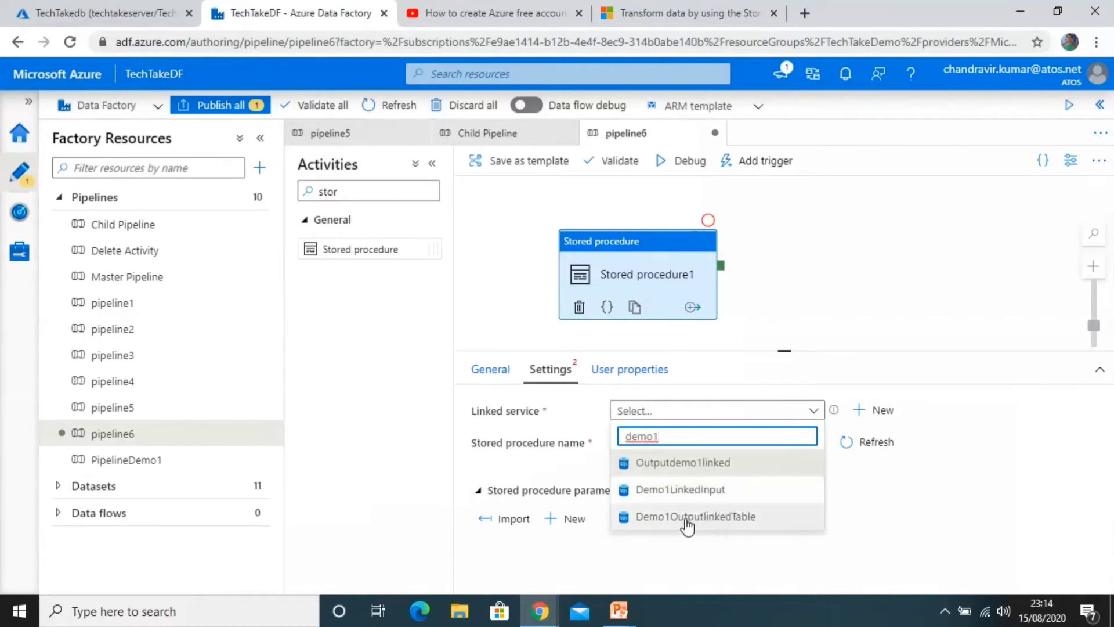
{"action": "left_click", "coordinate": [711, 522]}
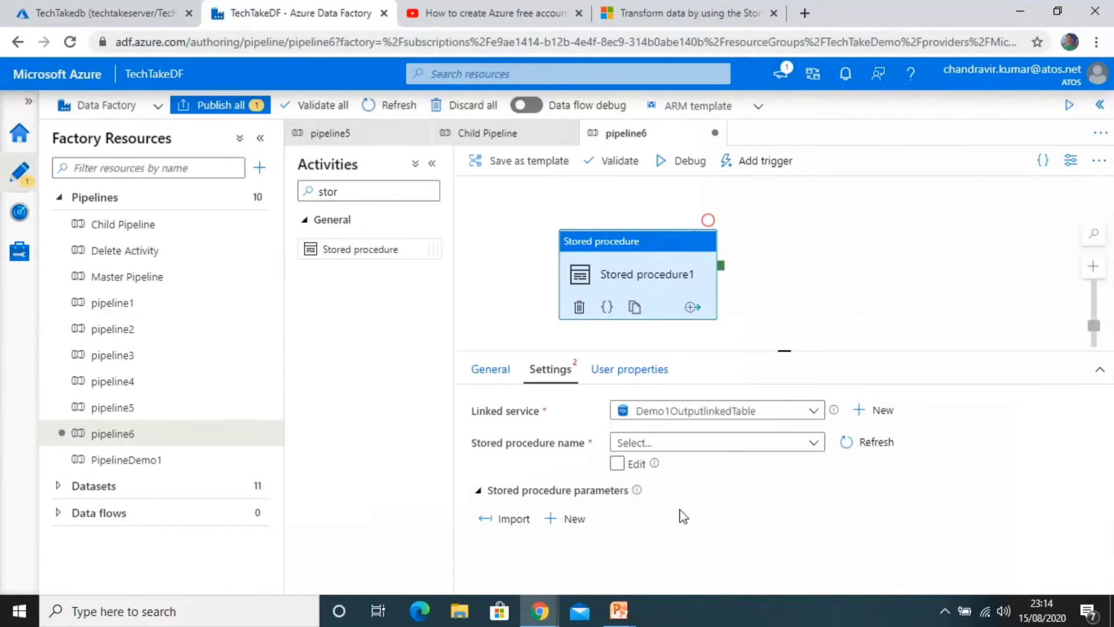
Step: Set the activity's stored procedure to [dbo].[SP_Demo] and import its parameters
{"action": "left_click", "coordinate": [671, 453]}
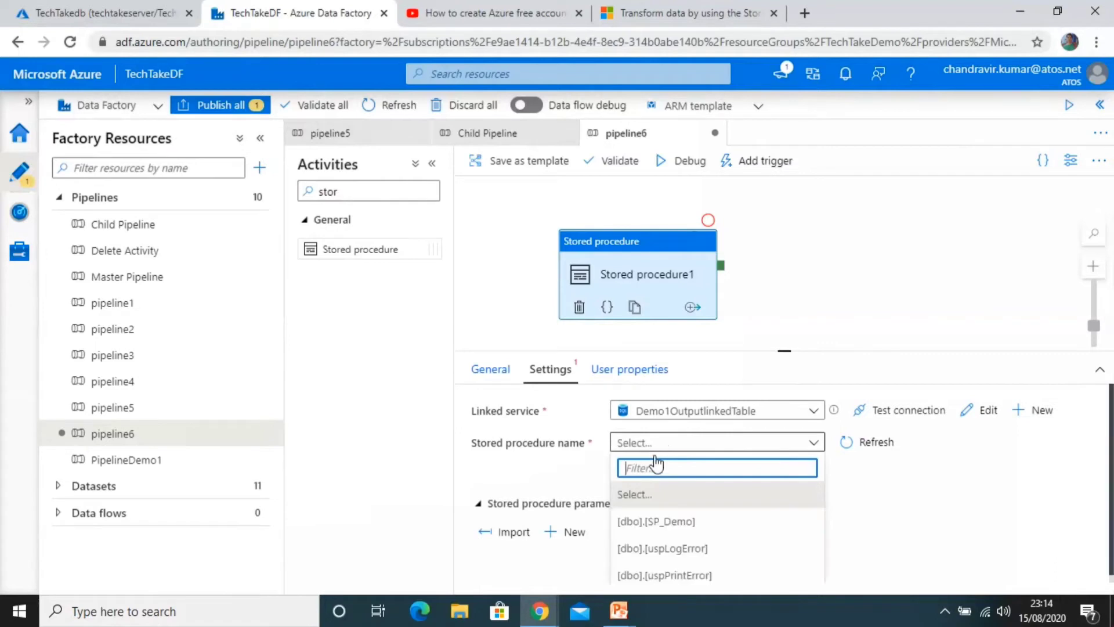
{"action": "left_click", "coordinate": [661, 522]}
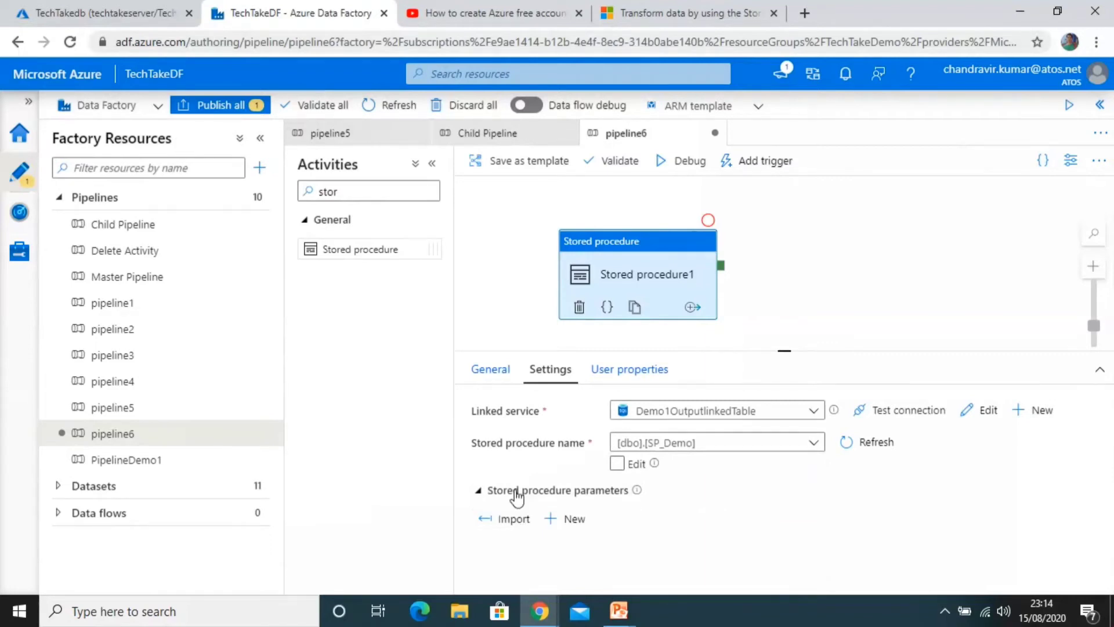
{"action": "left_click", "coordinate": [481, 493]}
{"action": "left_click", "coordinate": [480, 491]}
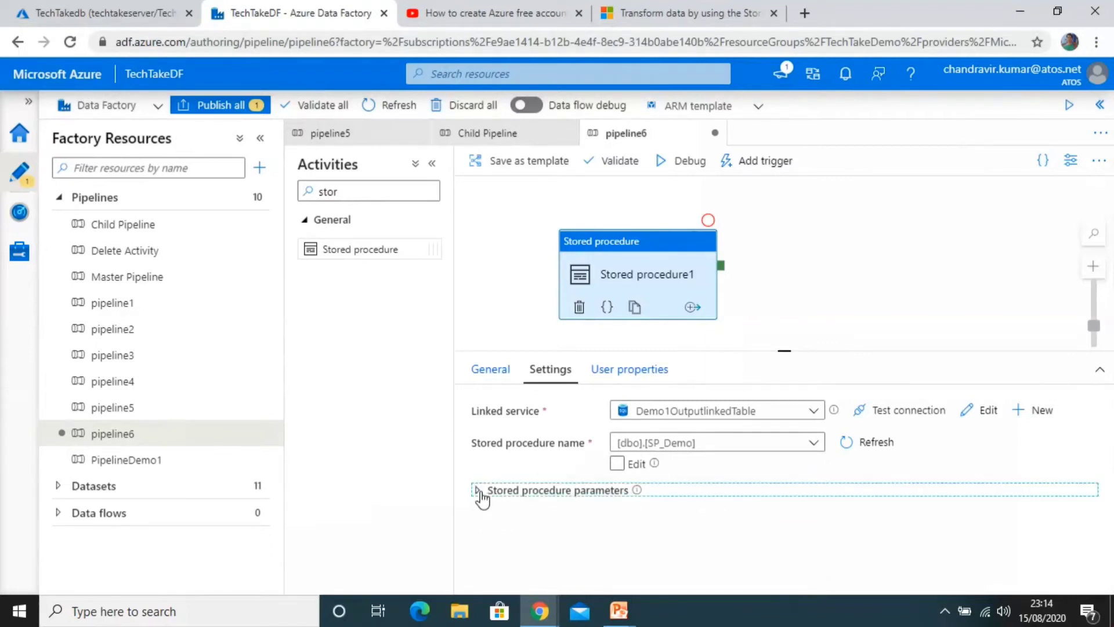
{"action": "left_click", "coordinate": [480, 492]}
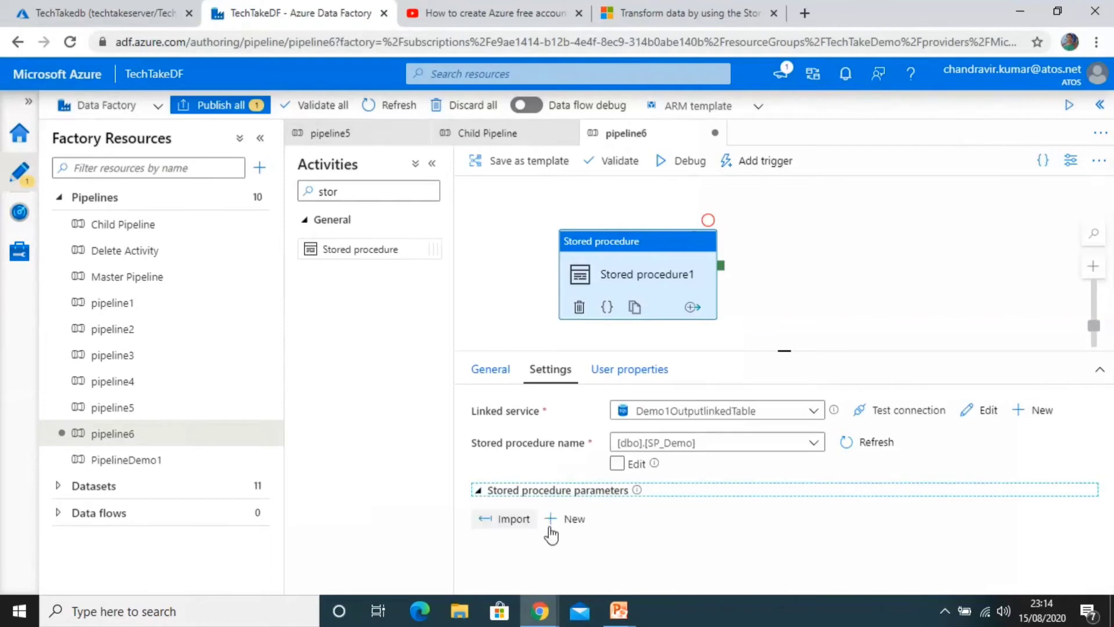
{"action": "left_click", "coordinate": [513, 520]}
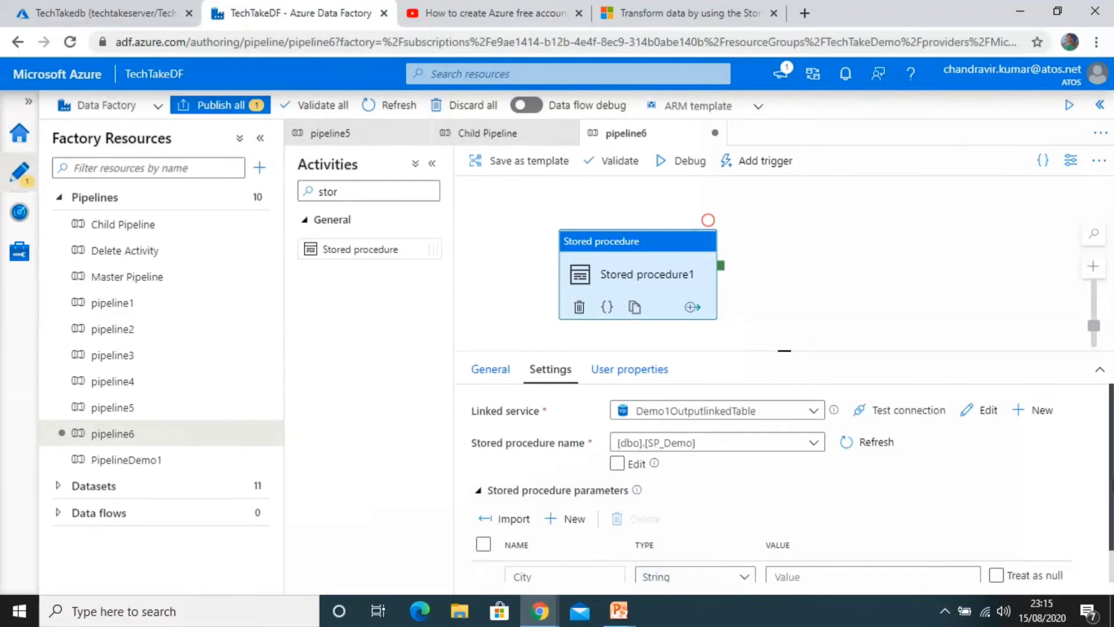
Step: Set the City parameter's value to Azure and check the dynamic content options available for it
{"action": "scroll", "coordinate": [783, 474], "scroll_direction": "down", "scroll_amount": 1}
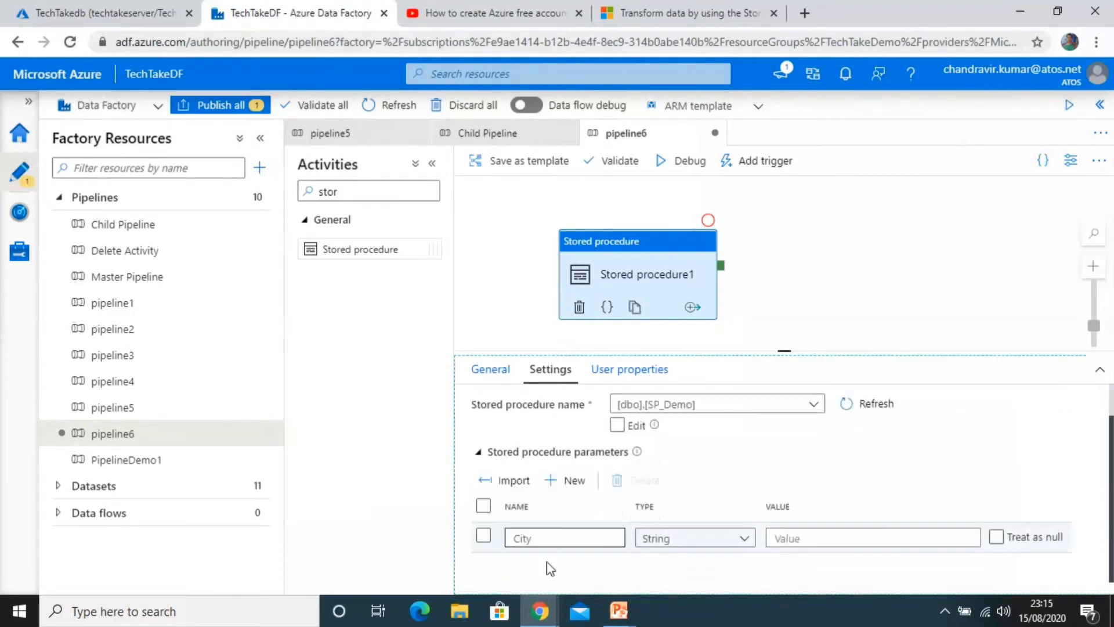
{"action": "left_click", "coordinate": [790, 539]}
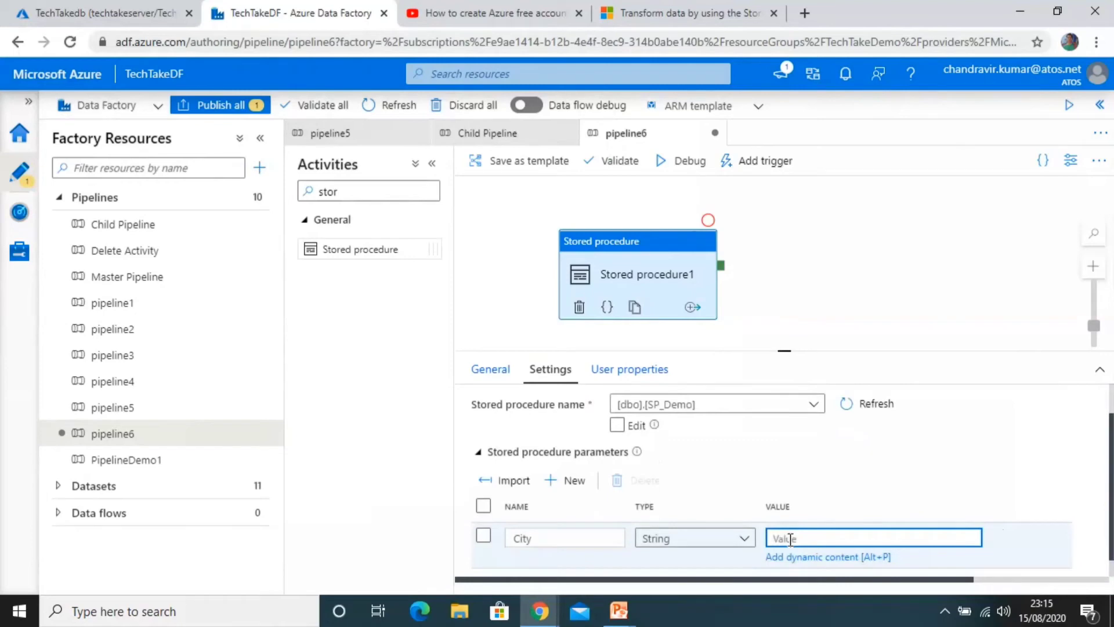
{"action": "type", "text": "Azure"}
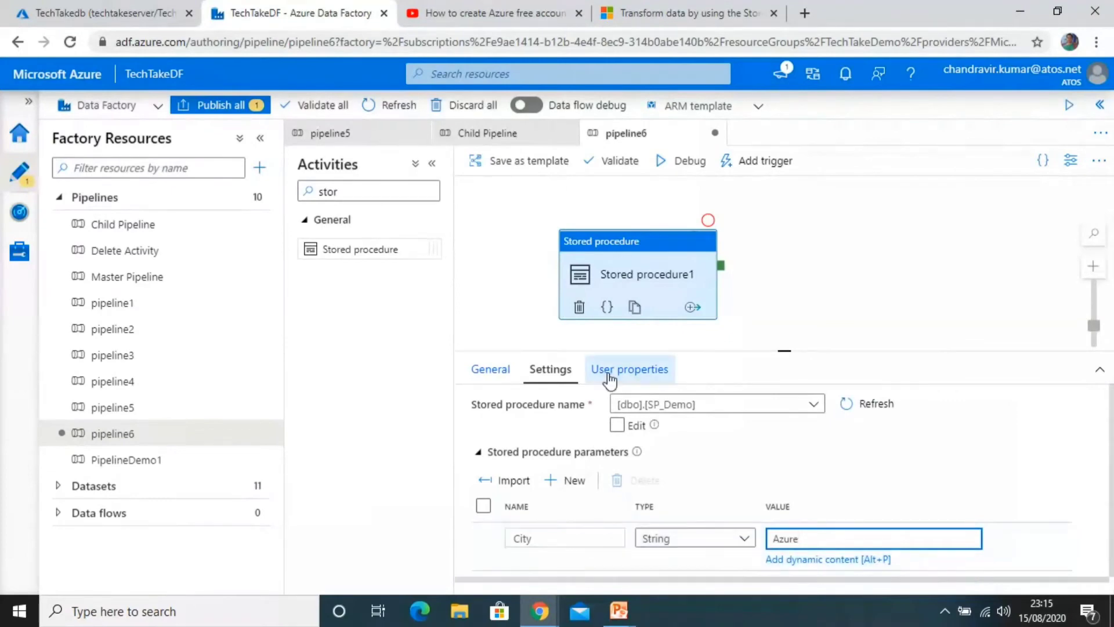
{"action": "left_click", "coordinate": [794, 560]}
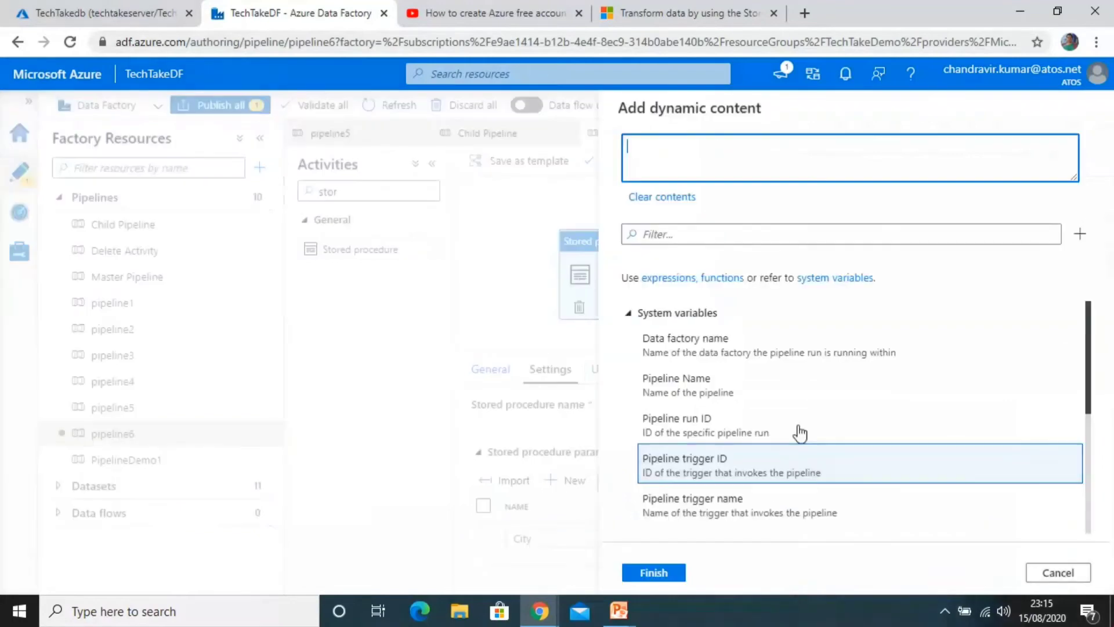
{"action": "left_click", "coordinate": [628, 316]}
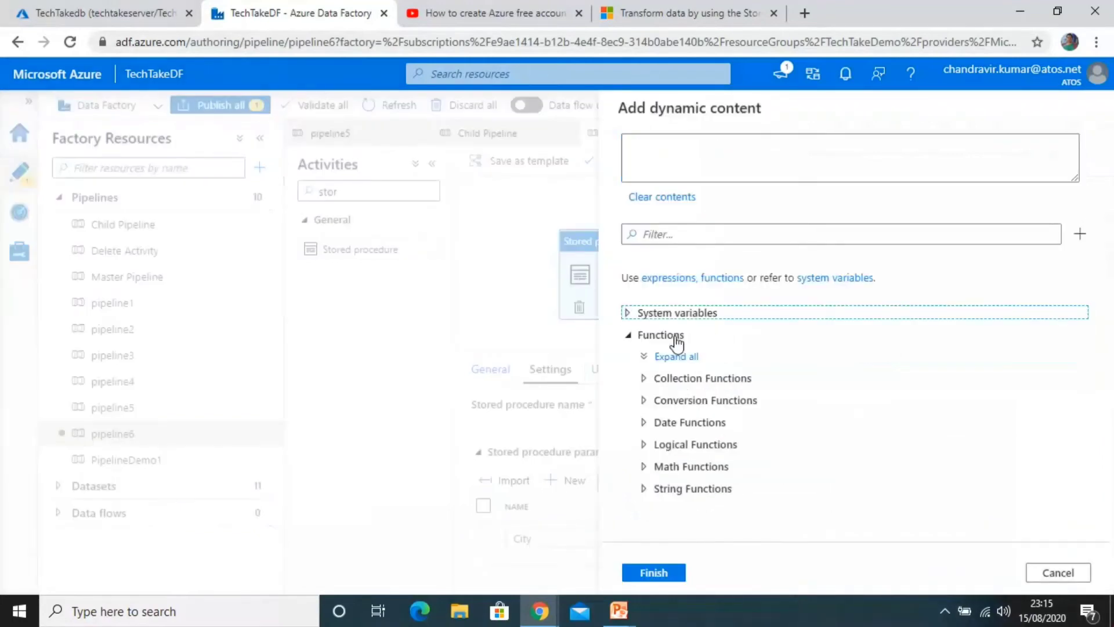
{"action": "left_click", "coordinate": [1044, 573]}
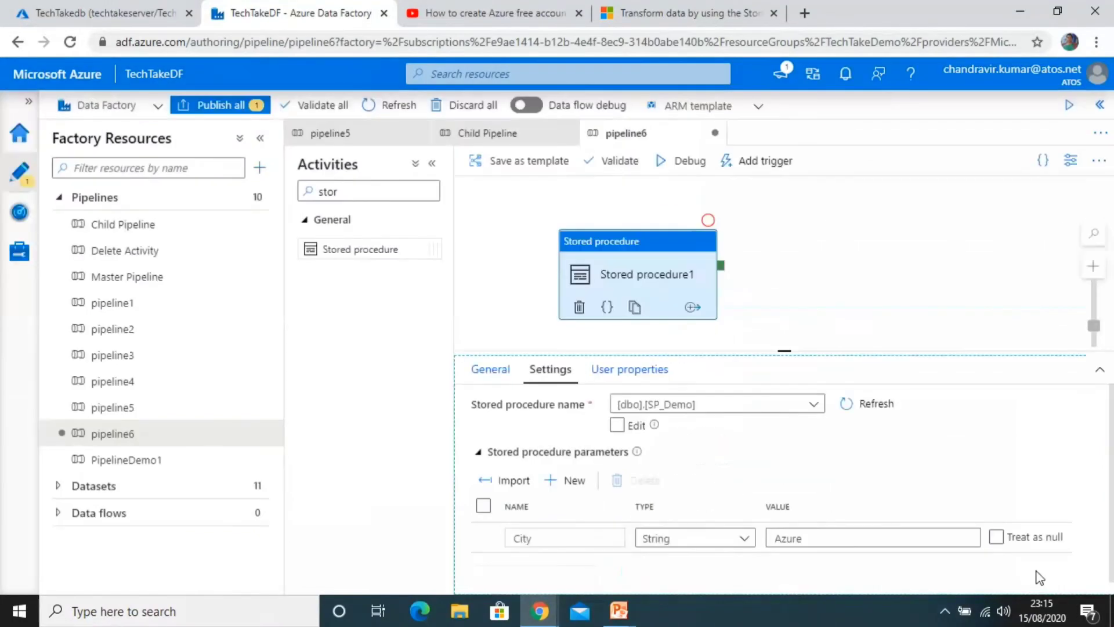
Step: Add a String pipeline parameter named Technology to pipeline6 without a default value
{"action": "left_click", "coordinate": [515, 315]}
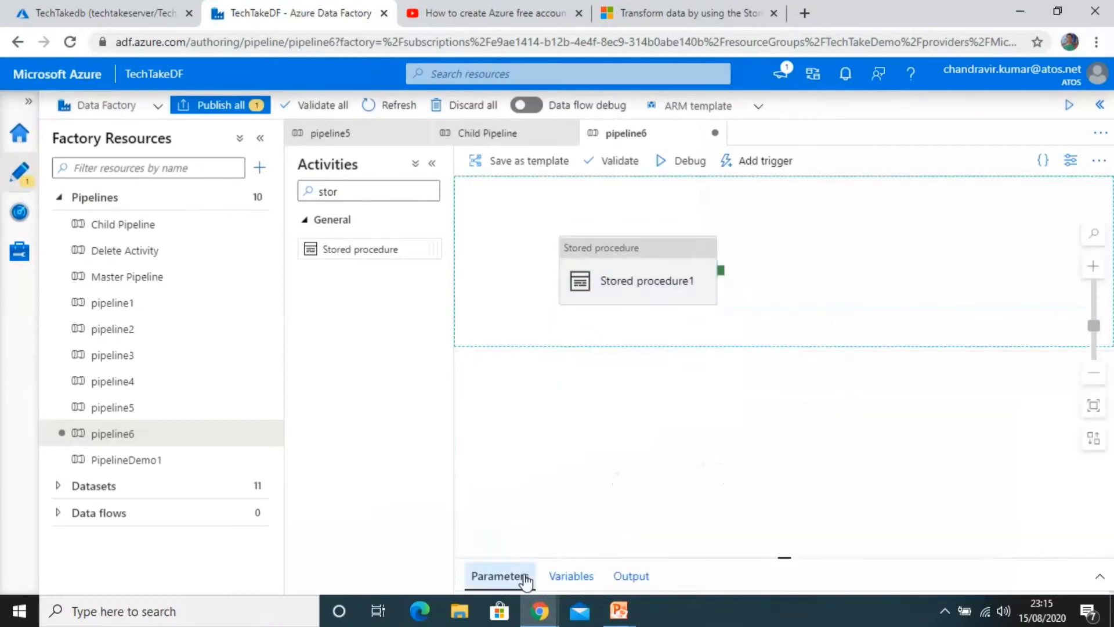
{"action": "left_click", "coordinate": [524, 576]}
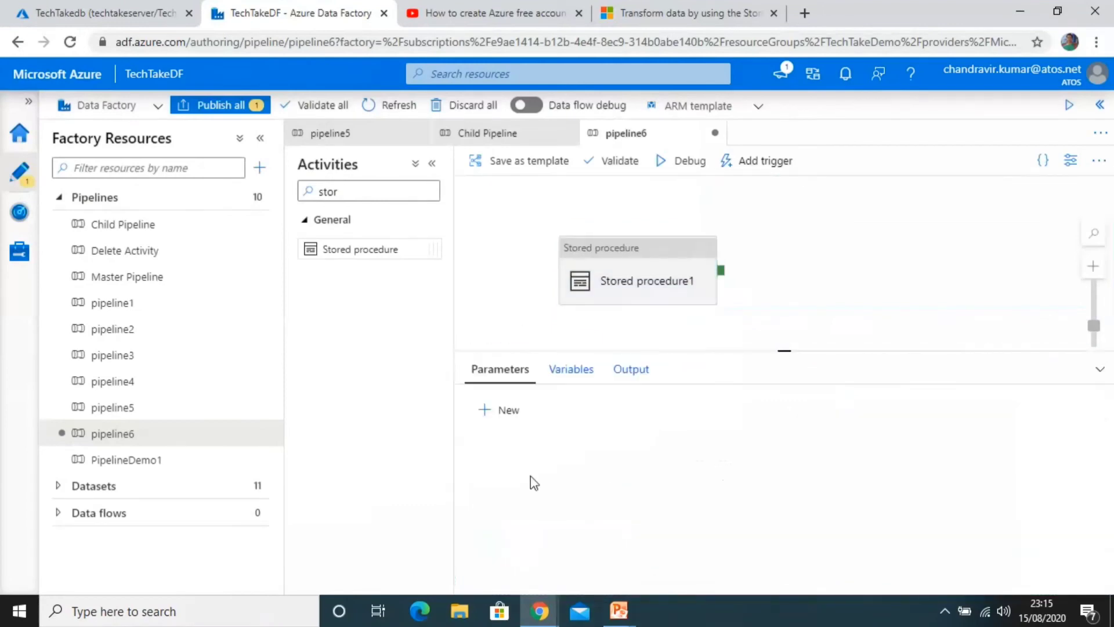
{"action": "left_click", "coordinate": [508, 410]}
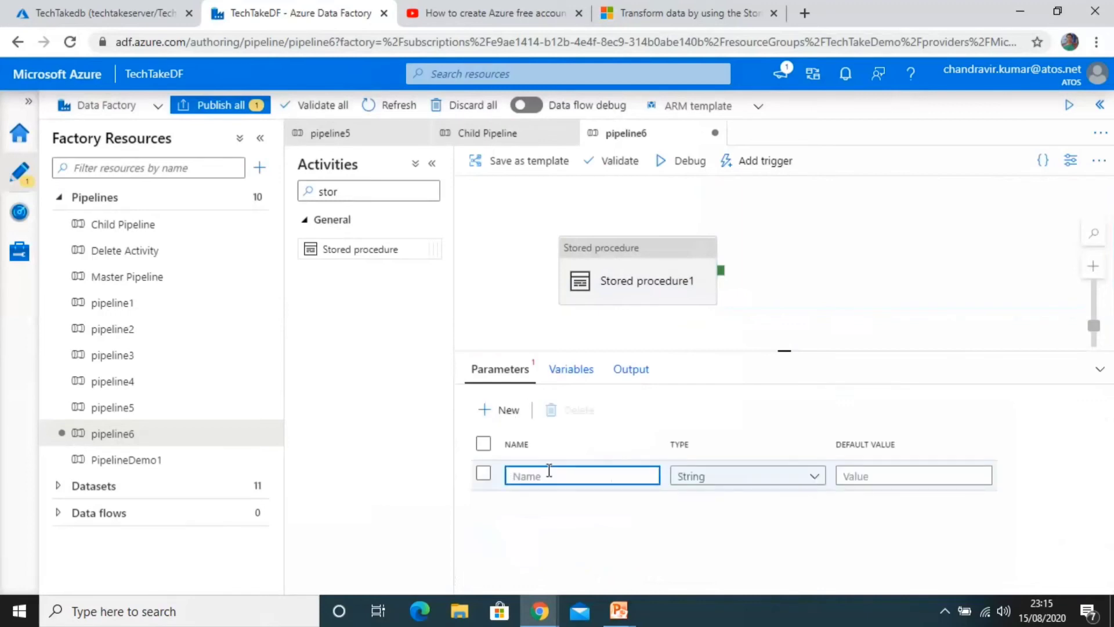
{"action": "type", "text": "Ci"}
{"action": "key", "text": "BackSpace"}
{"action": "key", "text": "BackSpace"}
{"action": "type", "text": "Technology"}
{"action": "left_click", "coordinate": [516, 316]}
{"action": "left_click", "coordinate": [615, 293]}
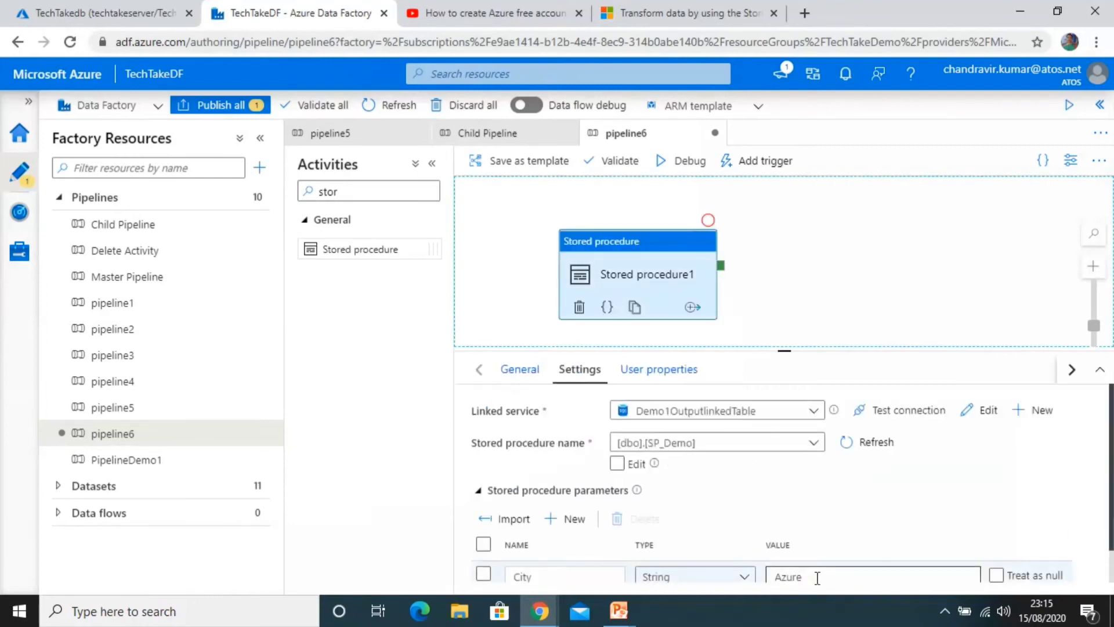
{"action": "left_click", "coordinate": [806, 576]}
{"action": "scroll", "coordinate": [806, 571], "scroll_direction": "down", "scroll_amount": 1}
{"action": "left_click", "coordinate": [812, 572]}
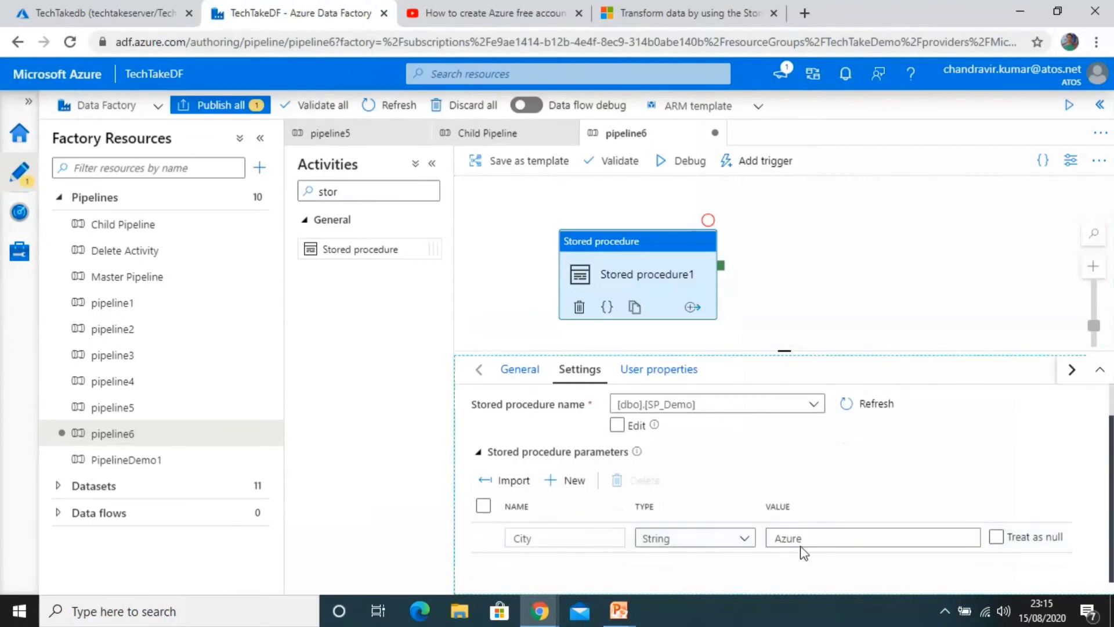
{"action": "left_click", "coordinate": [814, 537]}
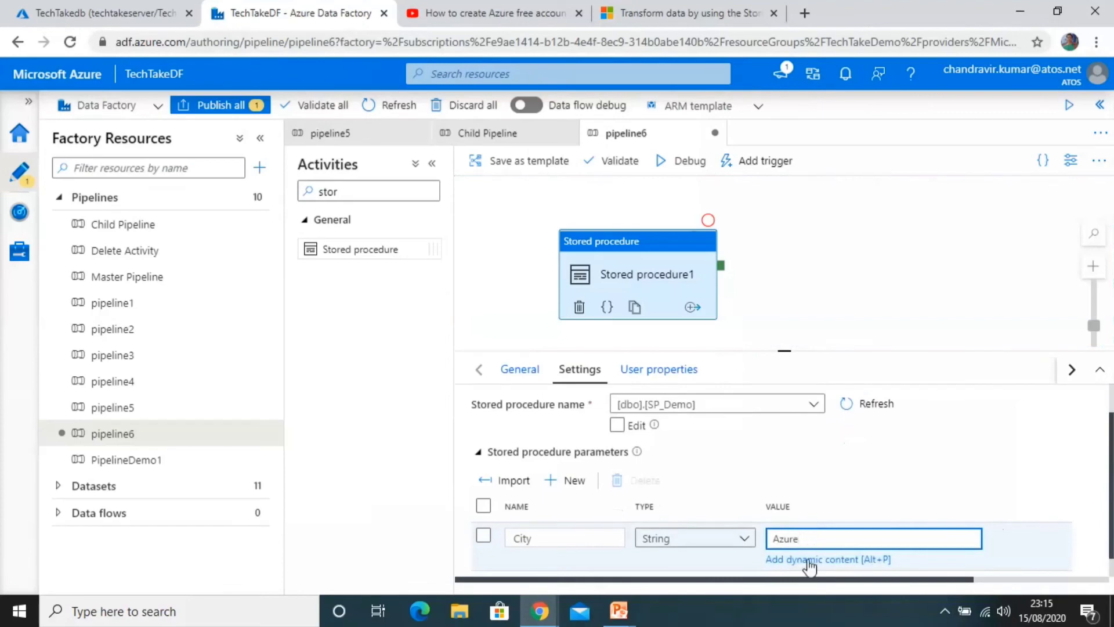
{"action": "left_click", "coordinate": [809, 560]}
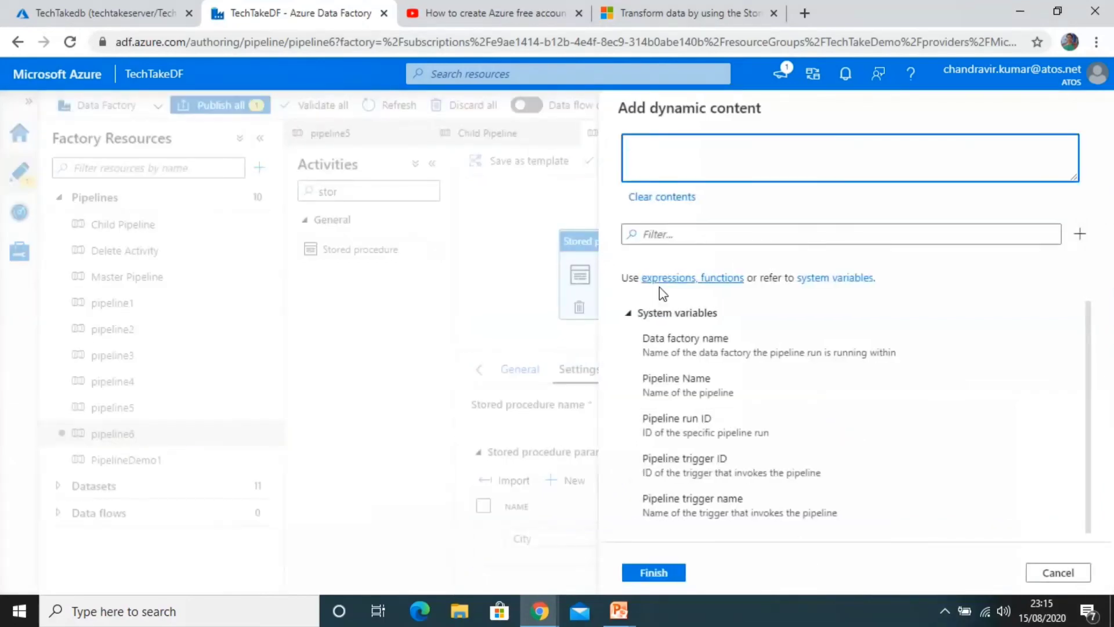
{"action": "left_click", "coordinate": [636, 313]}
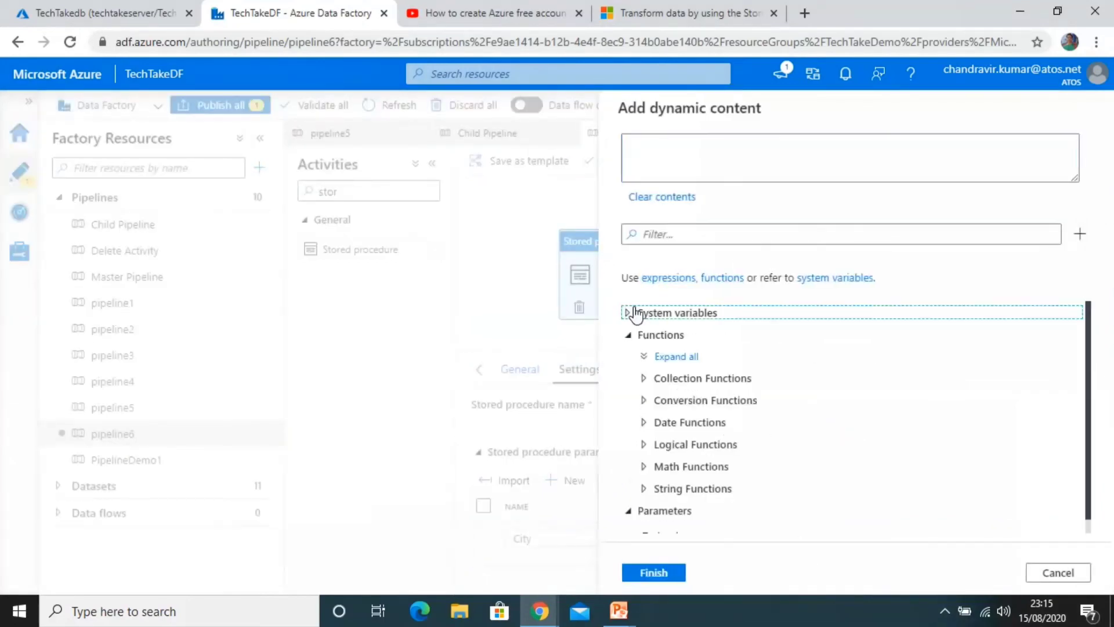
{"action": "left_click", "coordinate": [634, 336]}
{"action": "left_click", "coordinate": [683, 388]}
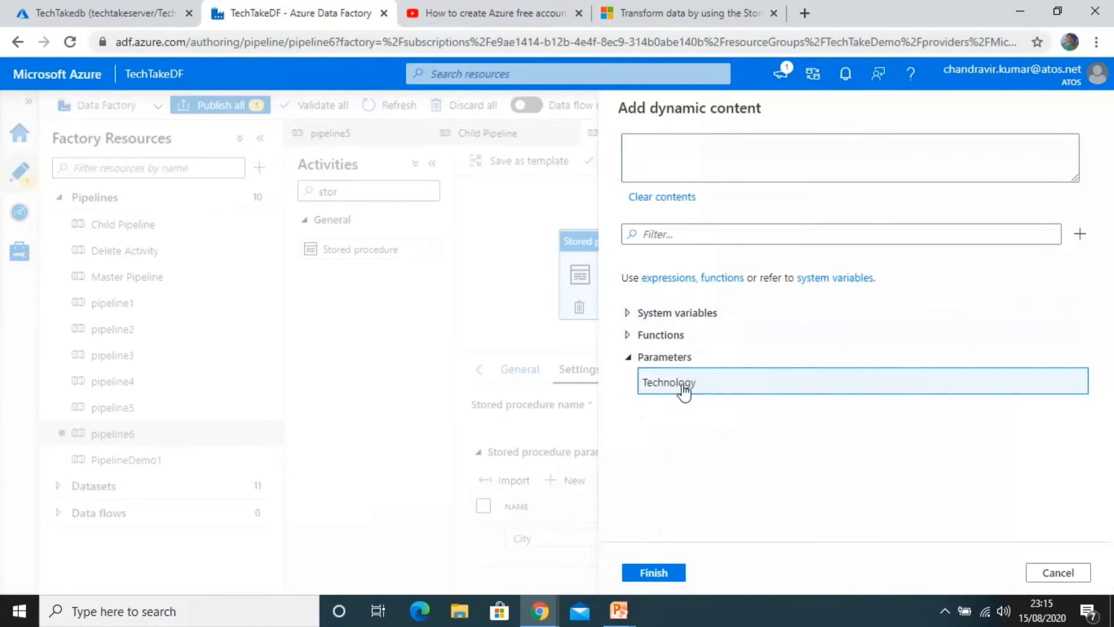
{"action": "left_click", "coordinate": [683, 387]}
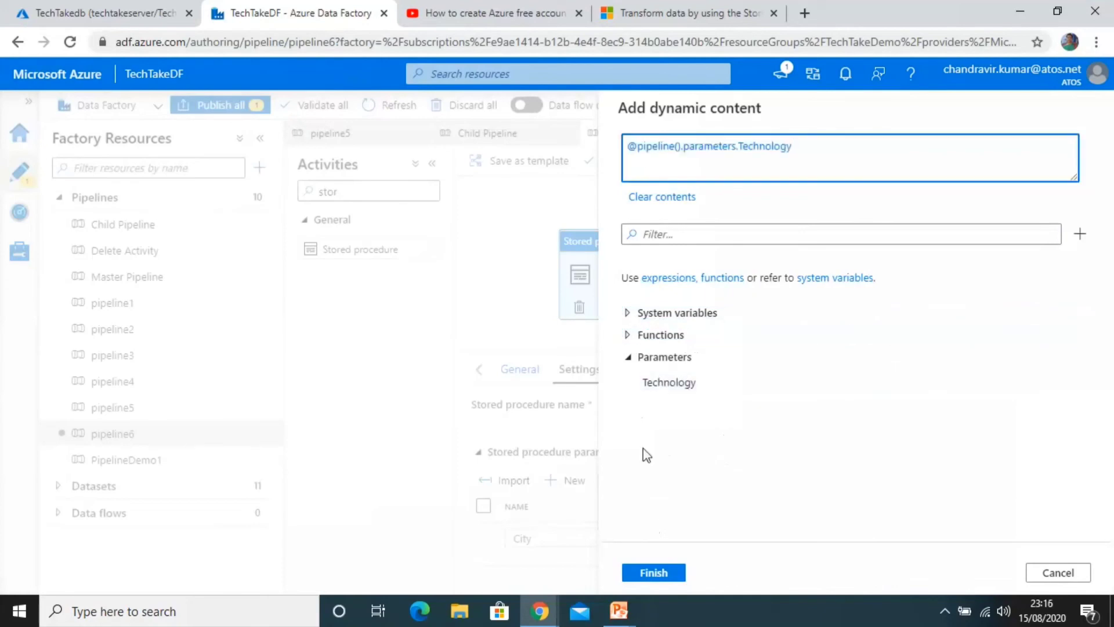
{"action": "left_click", "coordinate": [661, 573]}
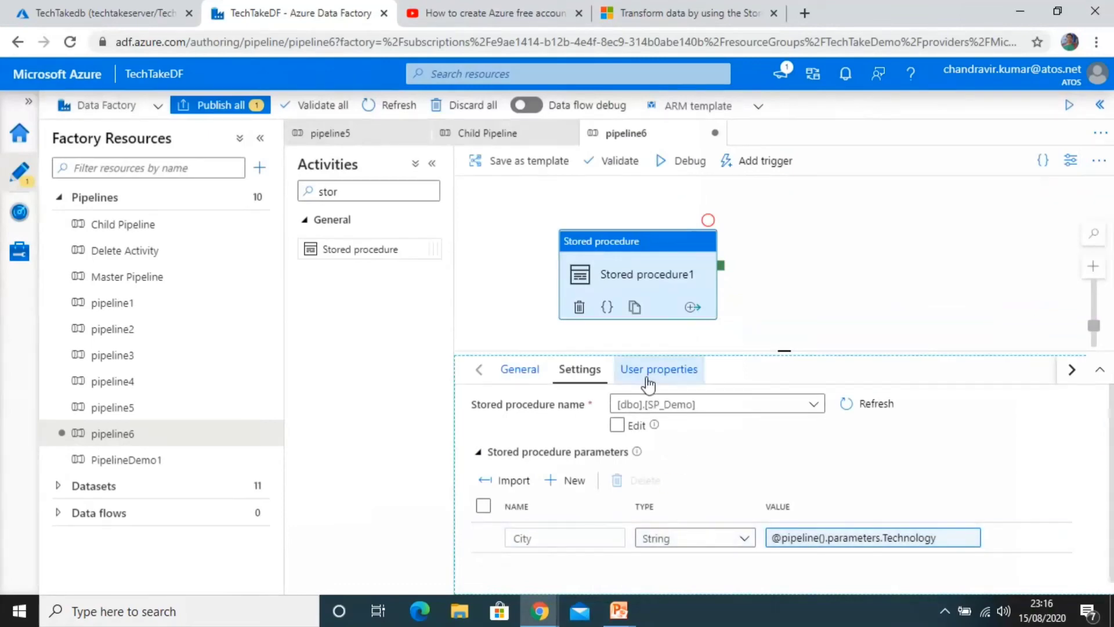
Step: Check the activity's user properties, look up the User Properties video in the YouTube playlist, and return to Azure Data Factory
{"action": "left_click", "coordinate": [642, 371]}
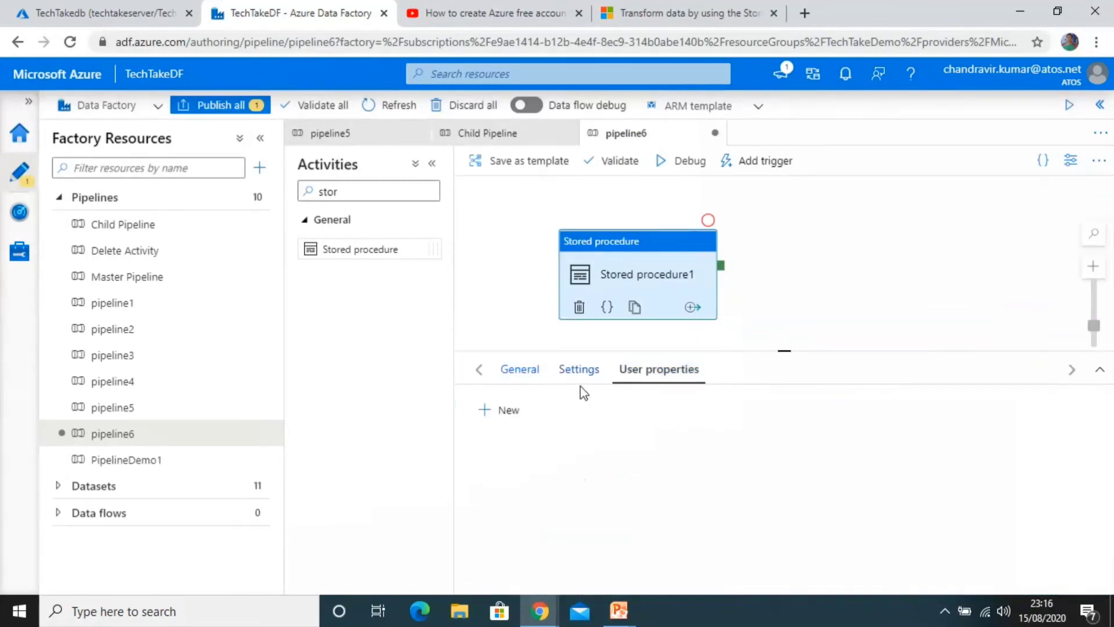
{"action": "left_click", "coordinate": [437, 11]}
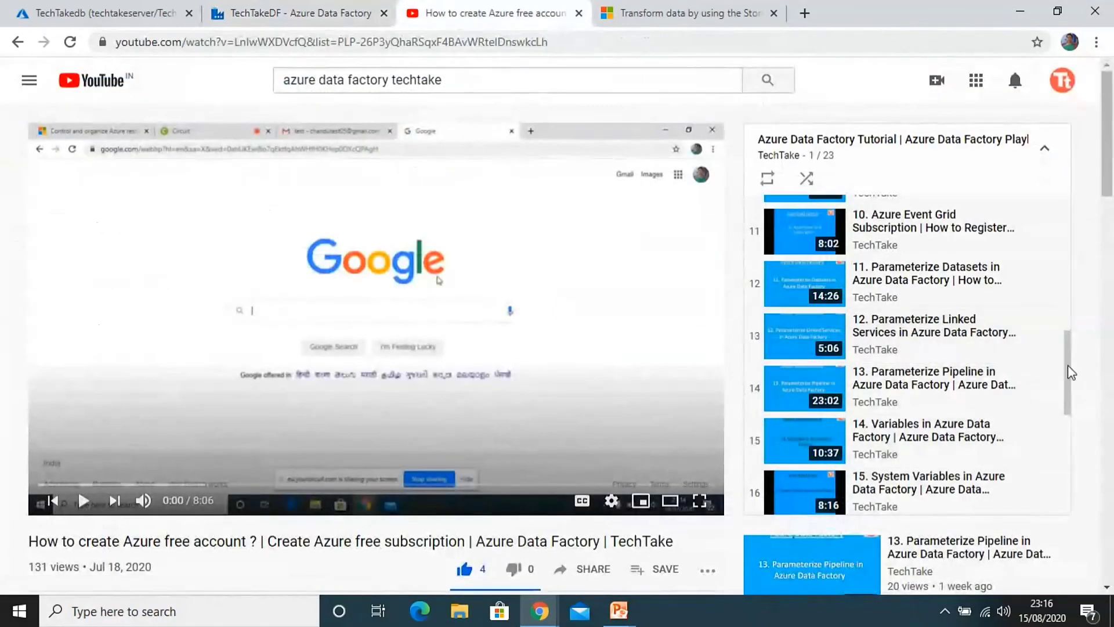
{"action": "left_click_drag", "start_coordinate": [1069, 371], "coordinate": [1070, 436]}
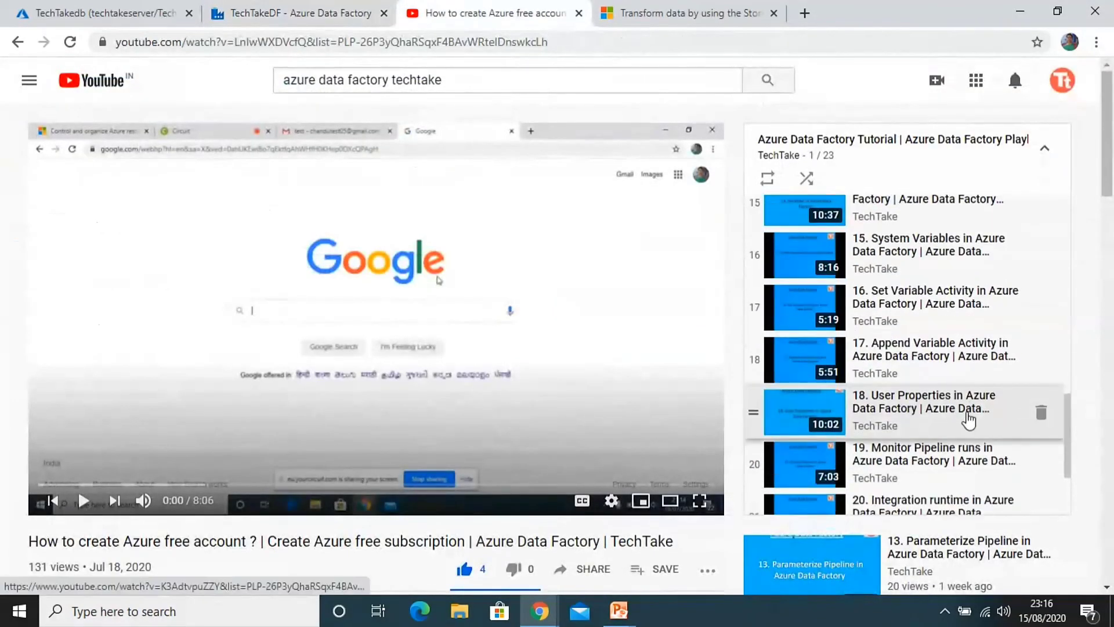
{"action": "left_click", "coordinate": [307, 16]}
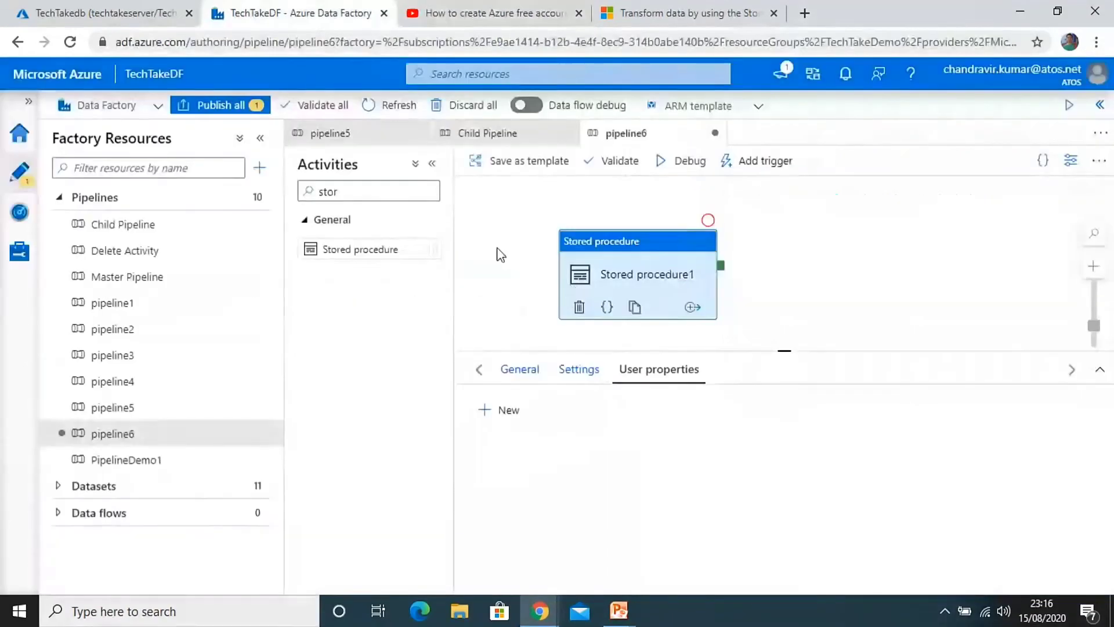
Step: Debug pipeline6 with Technology set to Azure, dismiss the repeated run prompt, and refresh the run output
{"action": "left_click", "coordinate": [679, 168]}
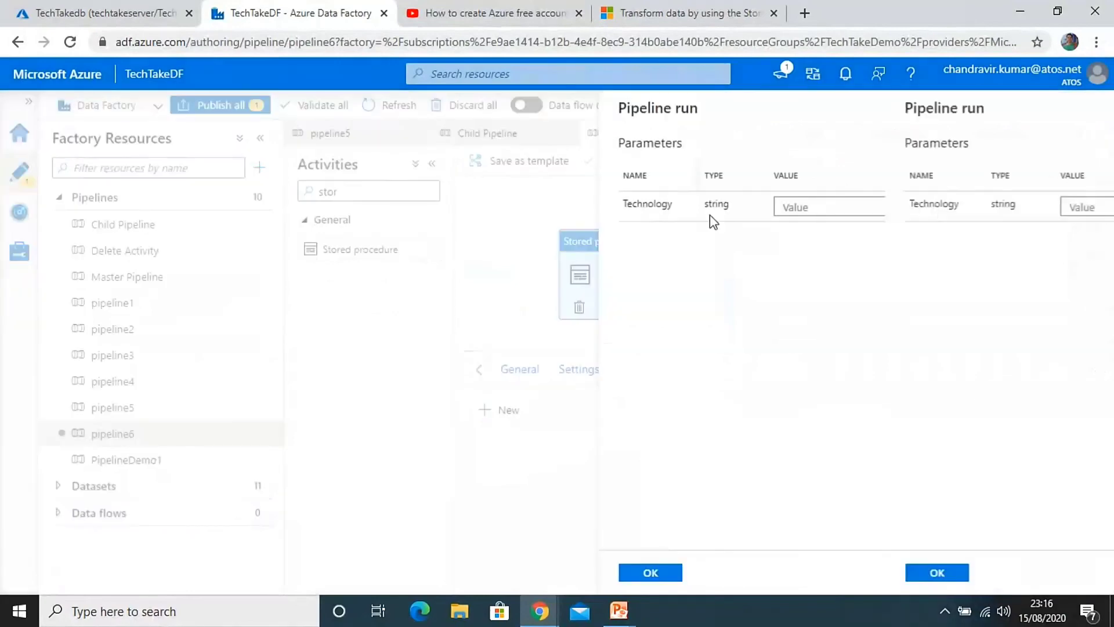
{"action": "left_click", "coordinate": [802, 207]}
{"action": "type", "text": "Azur"}
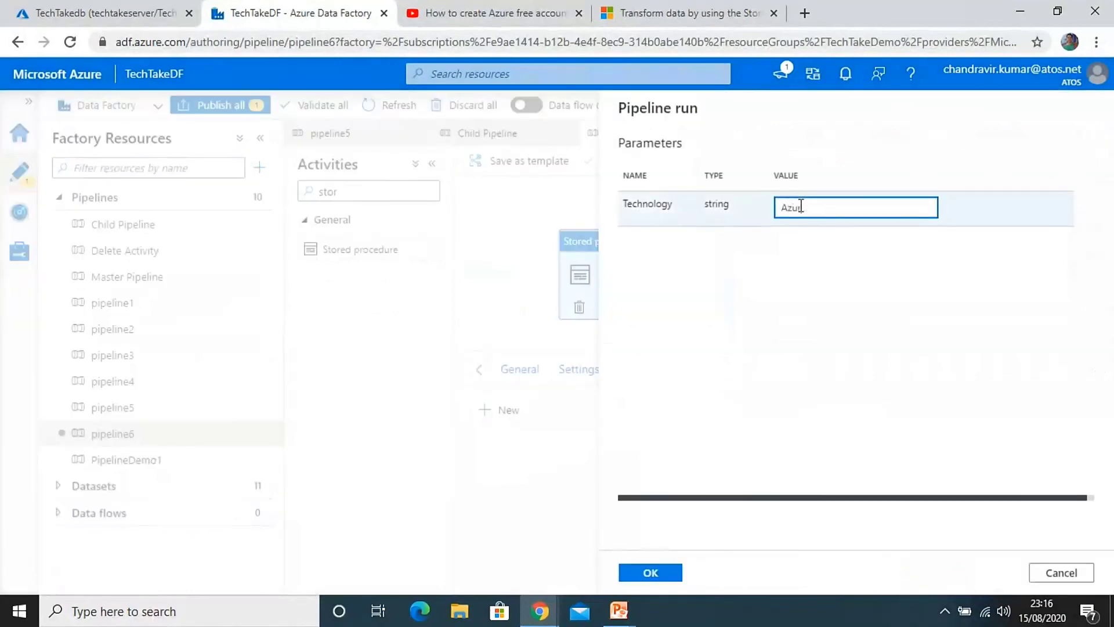
{"action": "type", "text": "e"}
{"action": "left_click", "coordinate": [652, 574]}
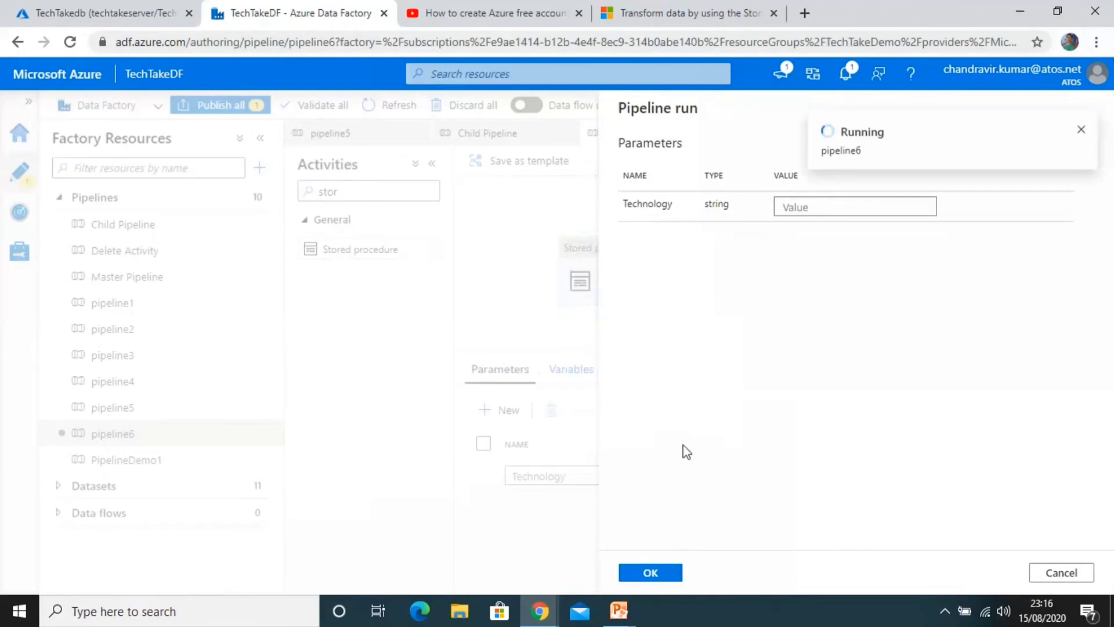
{"action": "left_click", "coordinate": [1055, 573]}
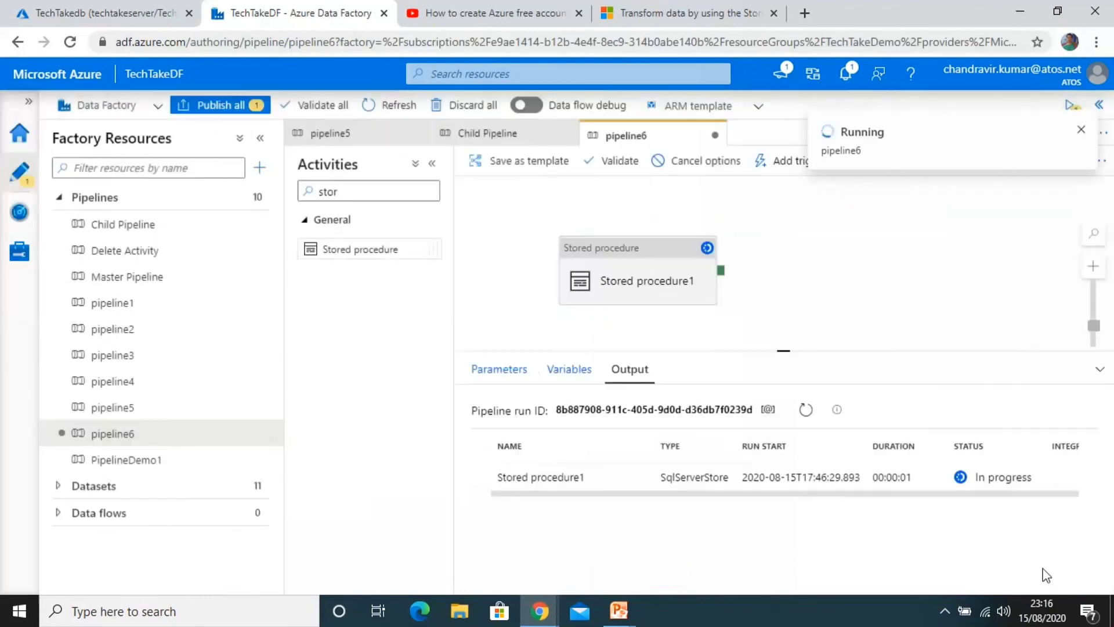
{"action": "left_click", "coordinate": [810, 416]}
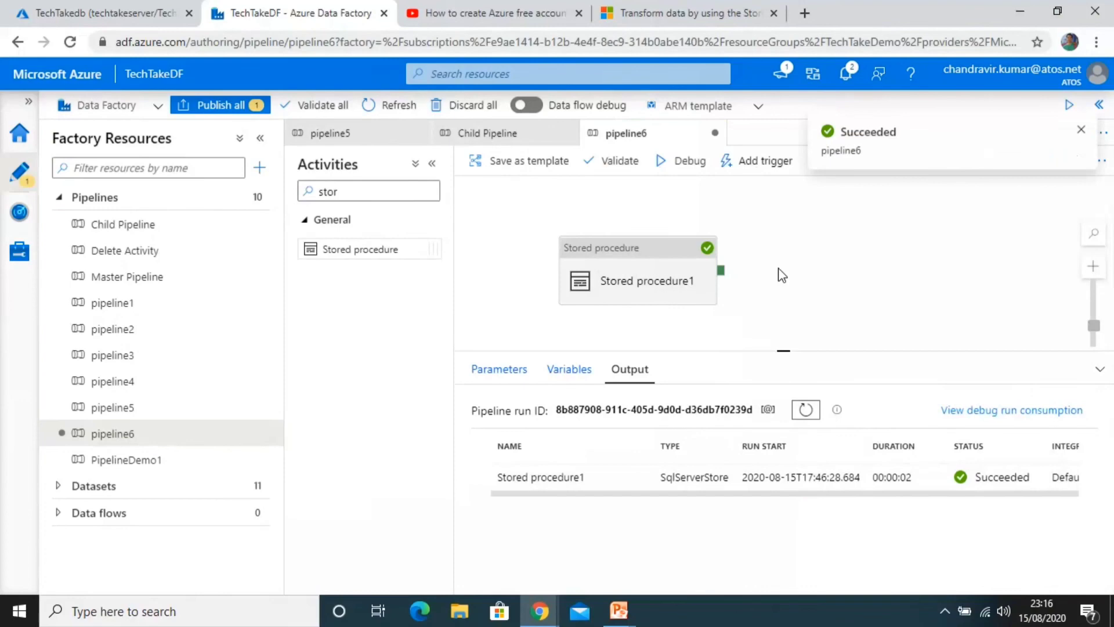
Step: Switch to the TechTakedb query editor, run only the Select statement for Technlogy 'Azure', and view its results
{"action": "left_click", "coordinate": [132, 13]}
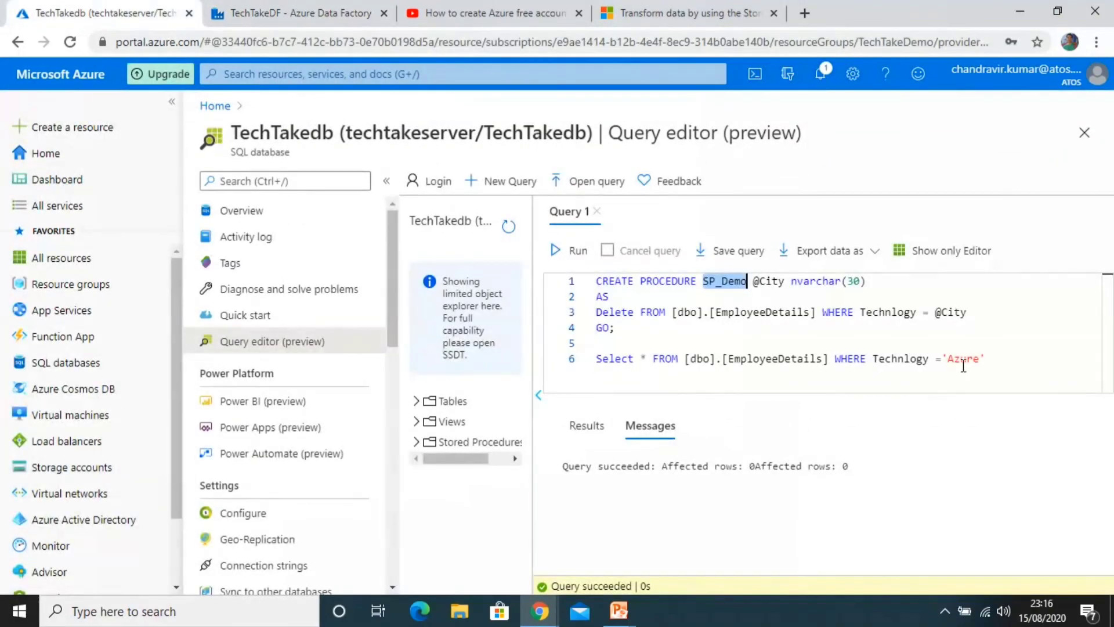
{"action": "left_click", "coordinate": [995, 361]}
{"action": "left_click_drag", "start_coordinate": [994, 361], "coordinate": [595, 370]}
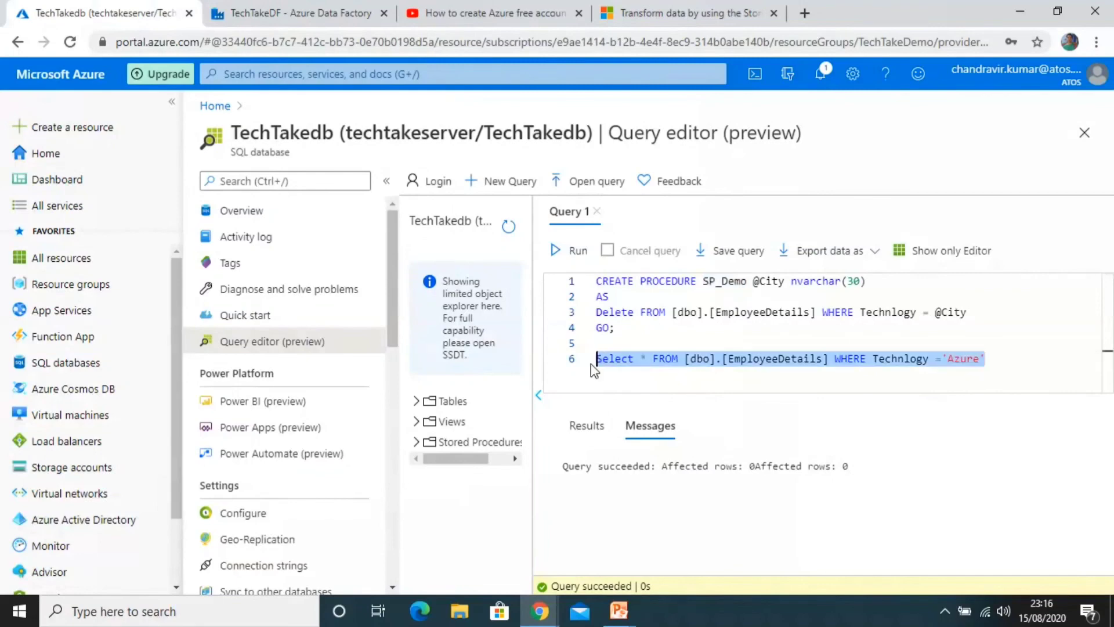
{"action": "left_click", "coordinate": [558, 253]}
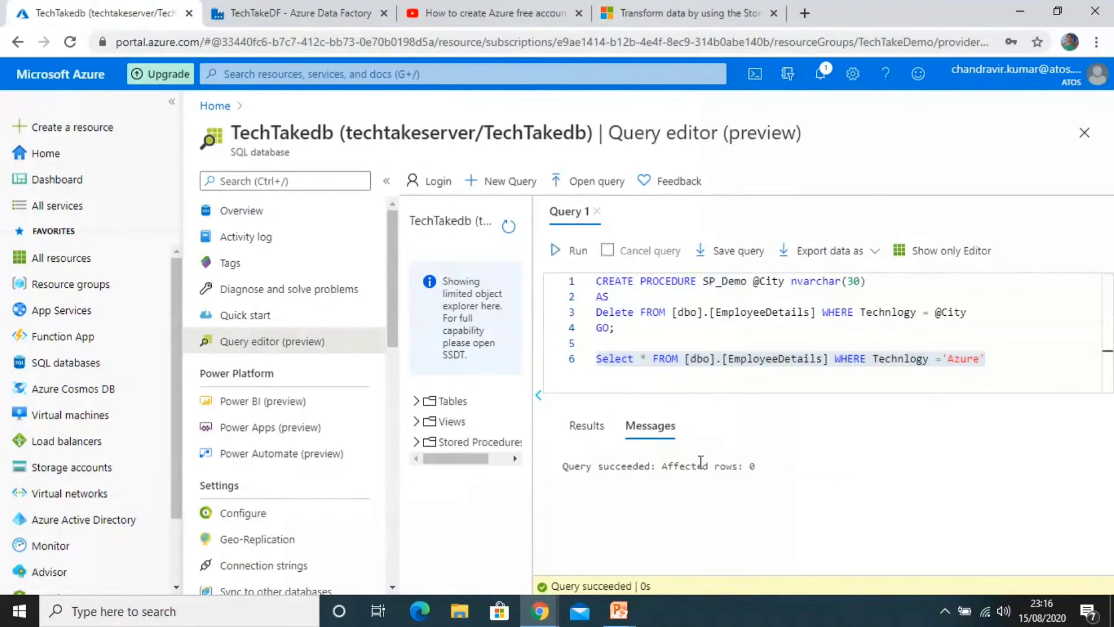
{"action": "left_click", "coordinate": [587, 427]}
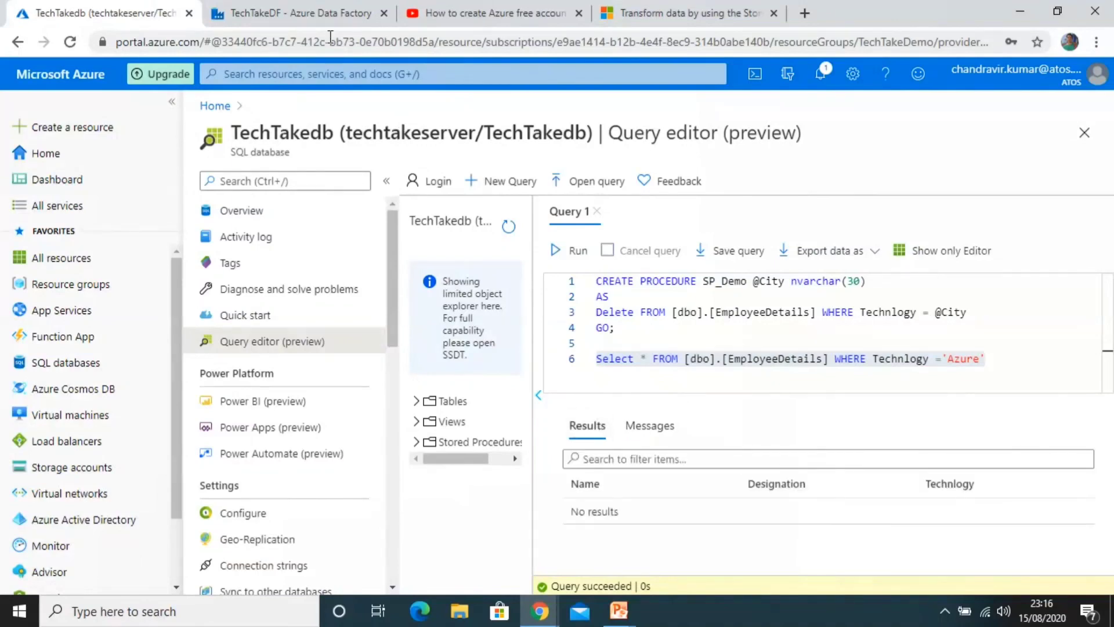
Step: Return to Azure Data Factory, then switch to the PowerPoint slideshow and advance to the closing Thanks slide
{"action": "left_click", "coordinate": [325, 12]}
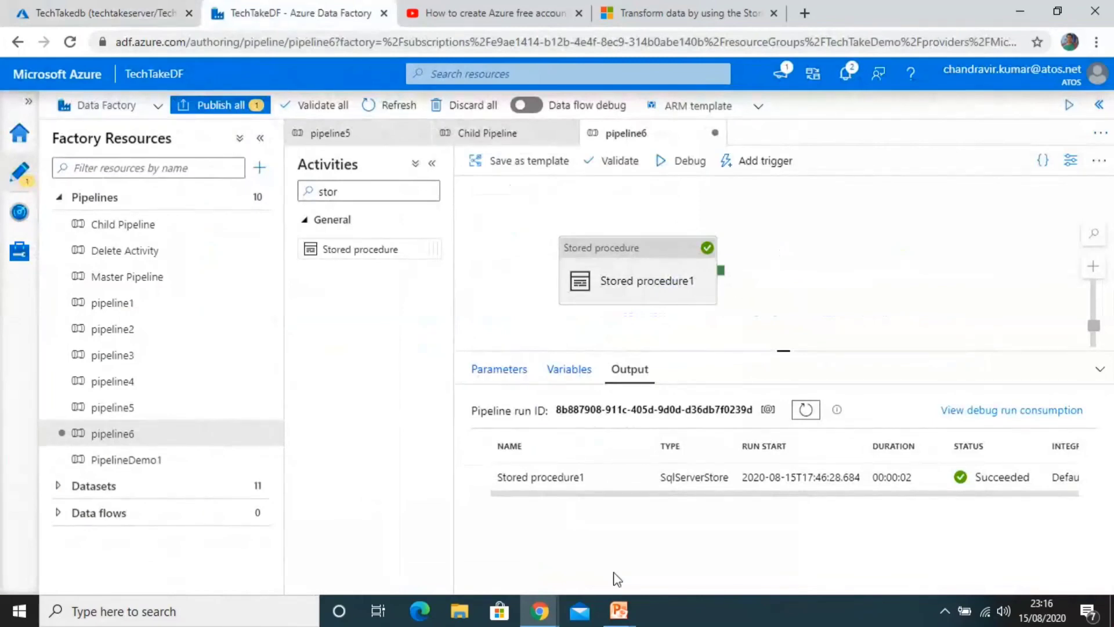
{"action": "left_click", "coordinate": [618, 610]}
{"action": "left_click", "coordinate": [712, 545]}
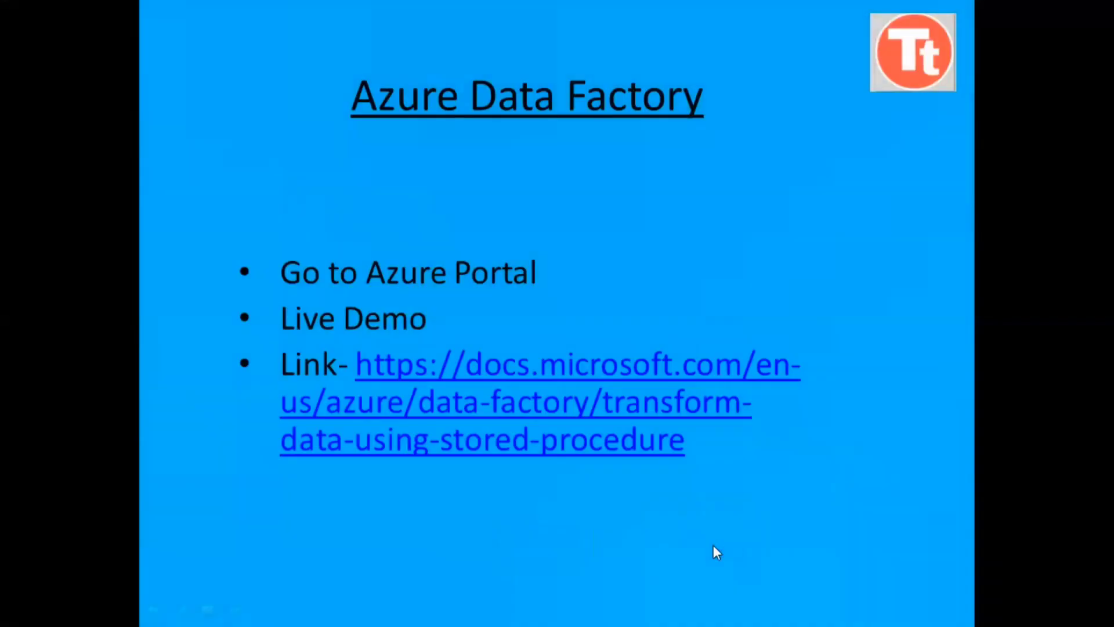
{"action": "left_click", "coordinate": [714, 549]}
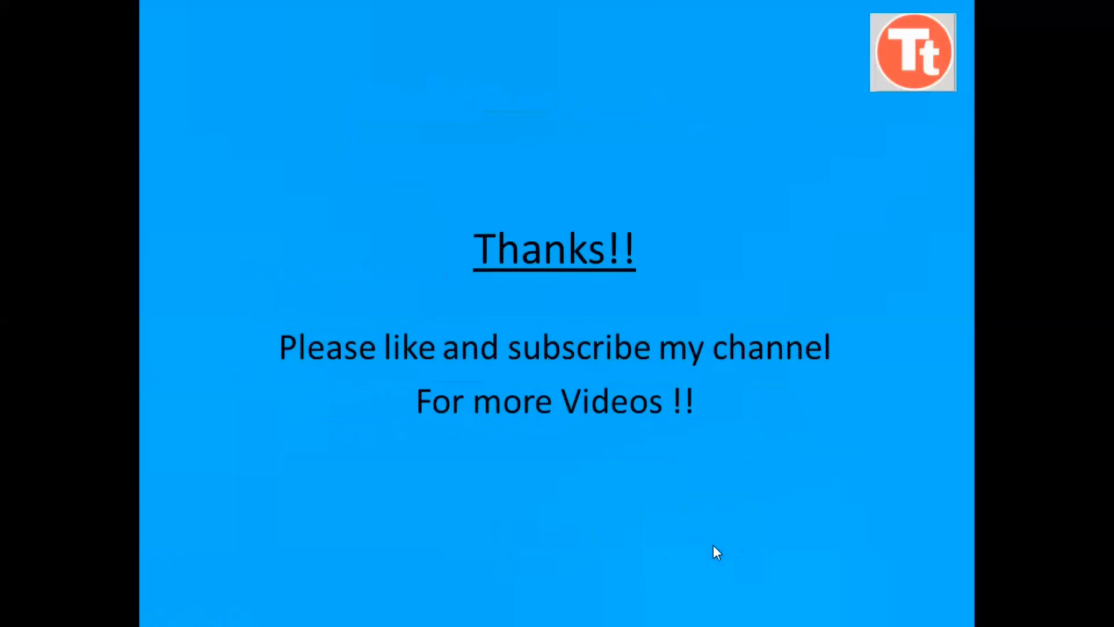